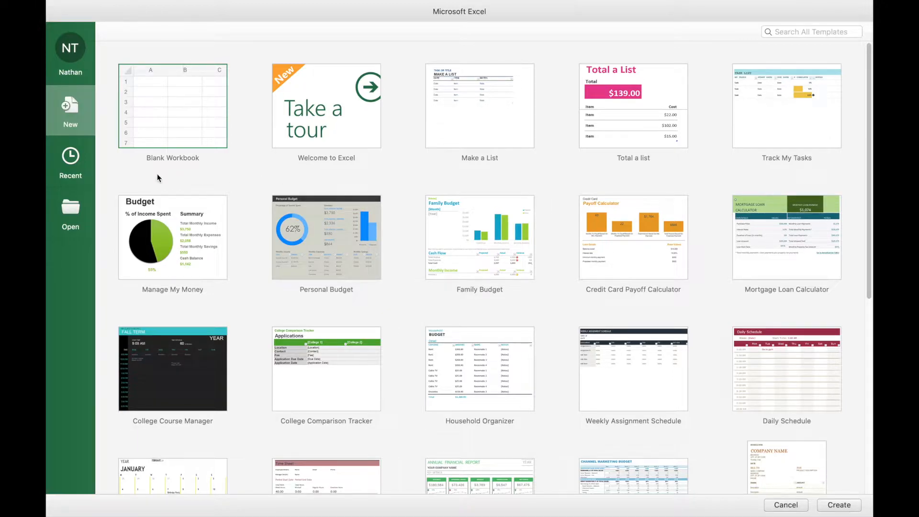
# Create a new blank workbook.
pyautogui.click(146, 109)
pyautogui.doubleClick(146, 111)
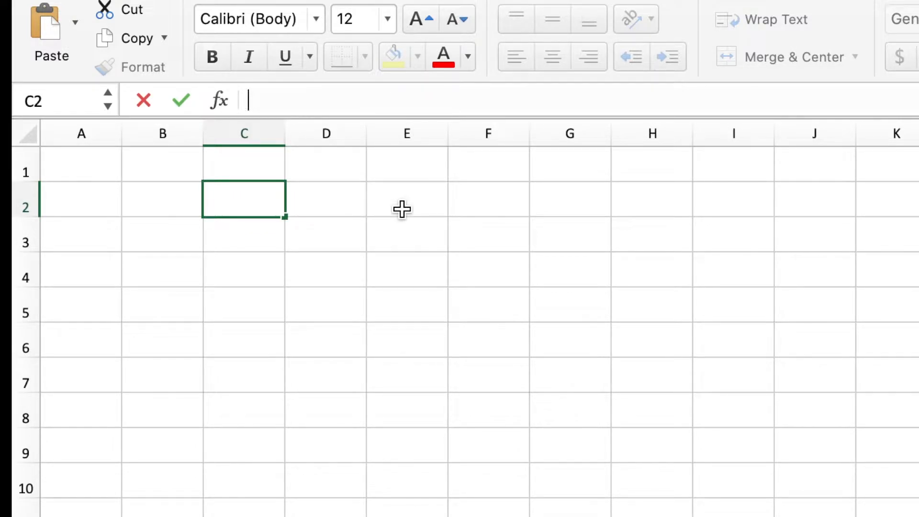
pyautogui.moveTo(276, 179); pyautogui.dragTo(160, 169)
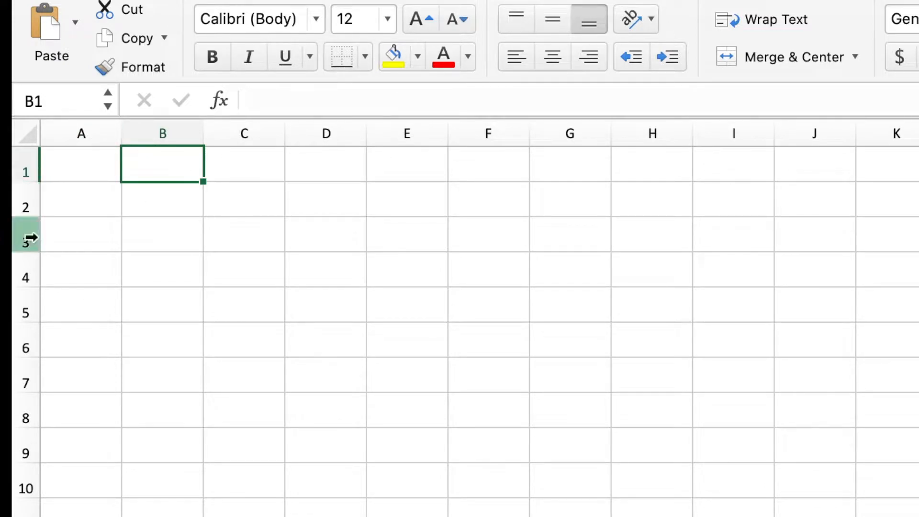
pyautogui.click(252, 225)
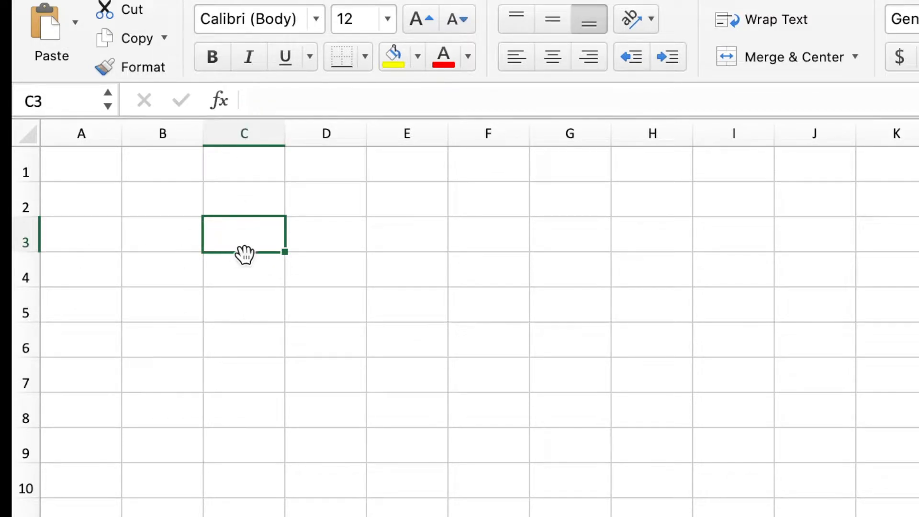
pyautogui.click(240, 174)
# Enter the title "Dice Simulator" in cell B1.
pyautogui.click(176, 175)
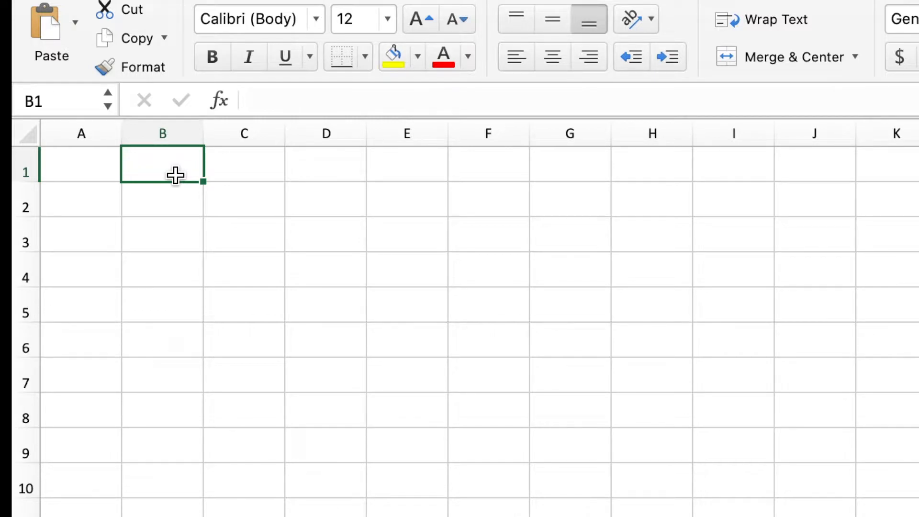
pyautogui.write('Dice ')
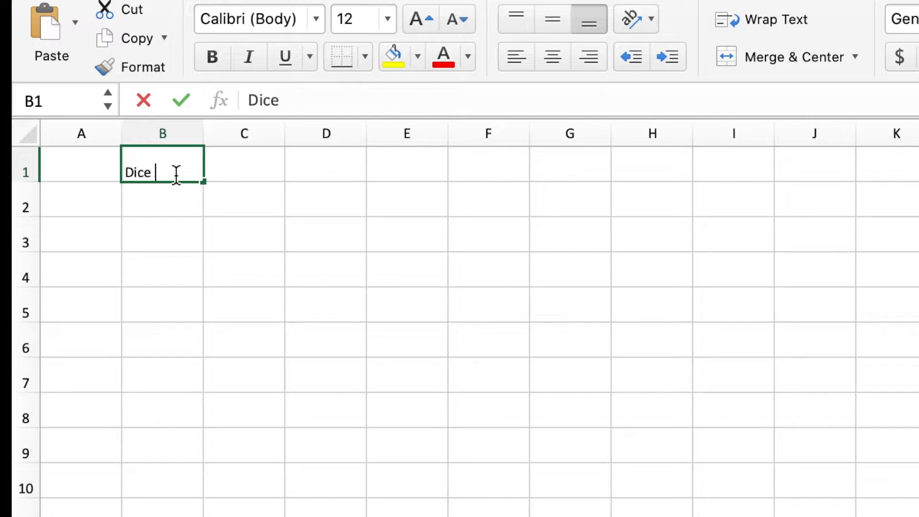
pyautogui.write('Simulator')
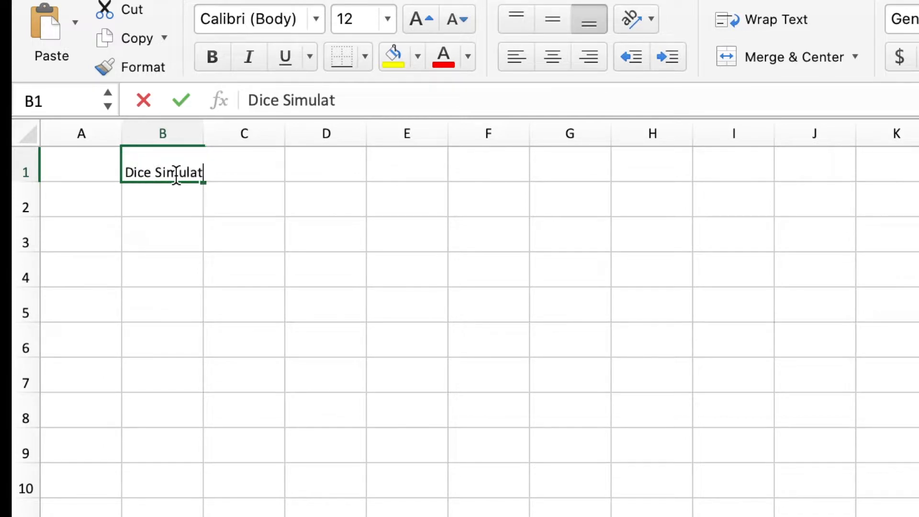
pyautogui.click(199, 206)
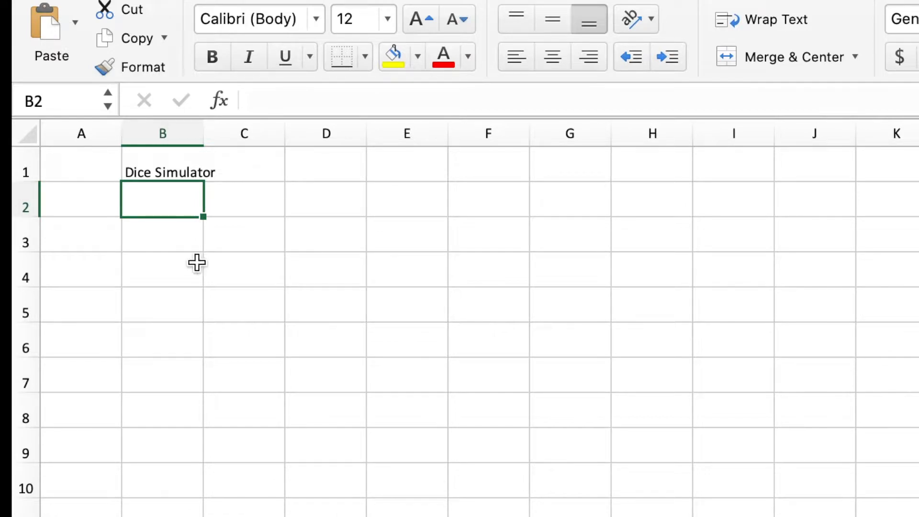
# Enter the column headers "Dice" in cell B3 and "Result" in cell C3.
pyautogui.click(166, 238)
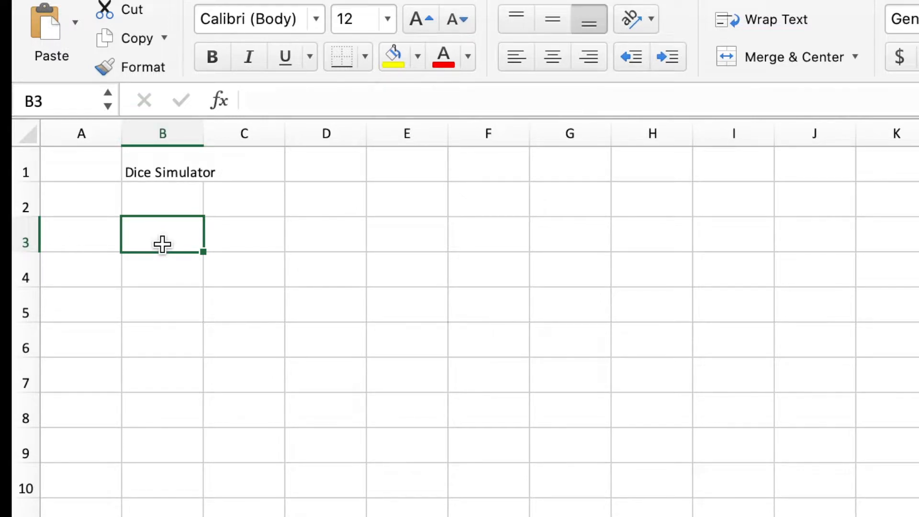
pyautogui.write('Dce')
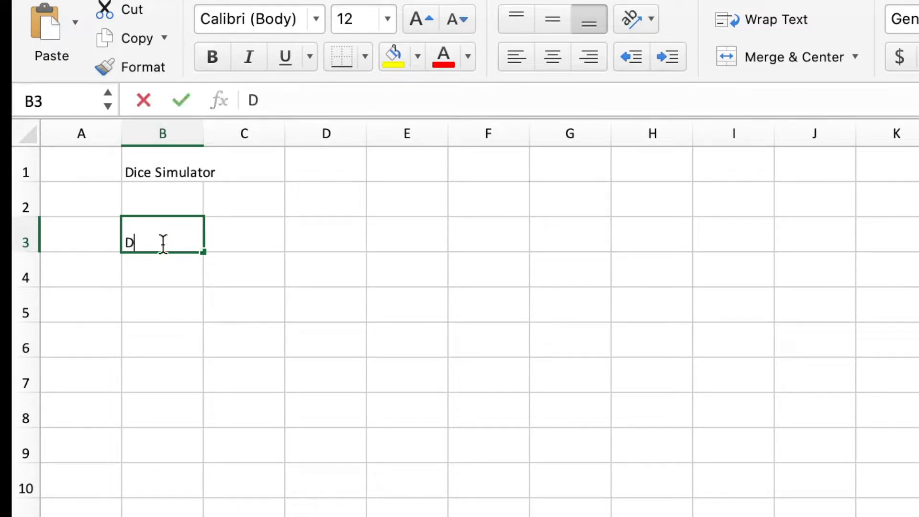
pyautogui.press('BackSpace')
pyautogui.press('BackSpace')
pyautogui.write('ice')
pyautogui.press('Tab')
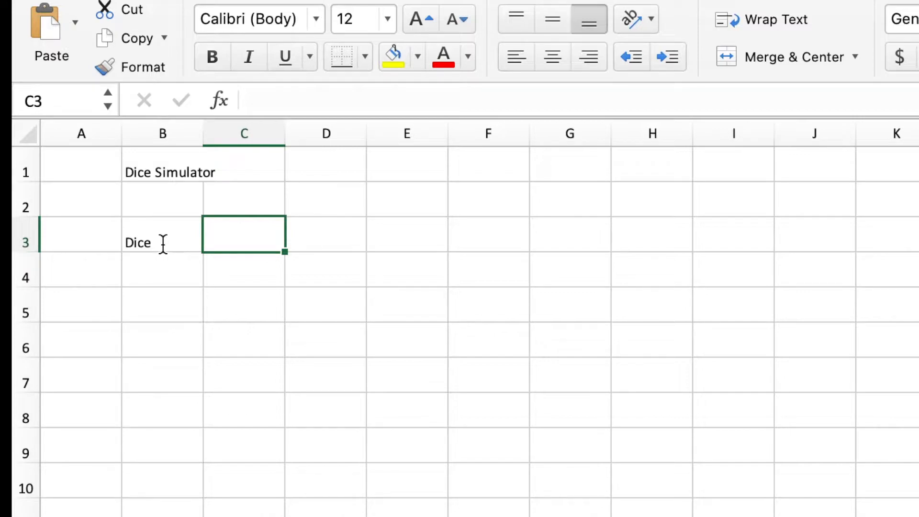
pyautogui.write('Result')
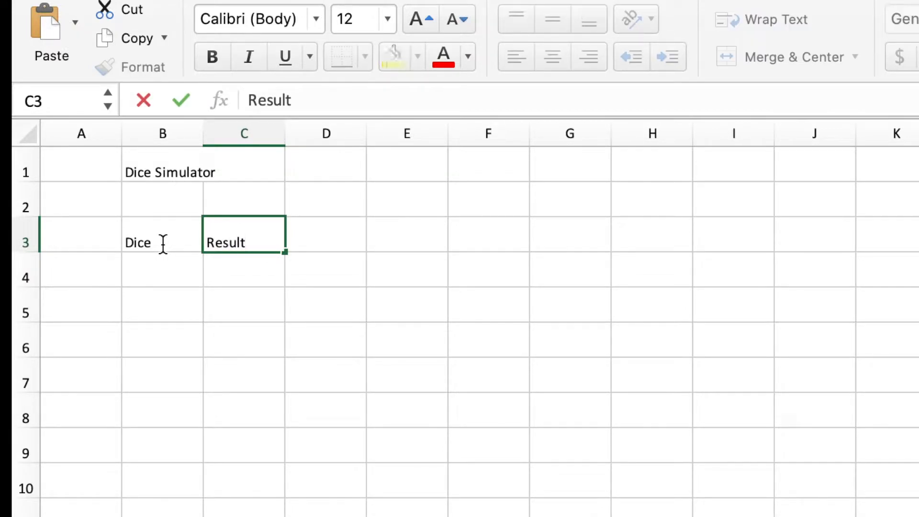
pyautogui.click(186, 288)
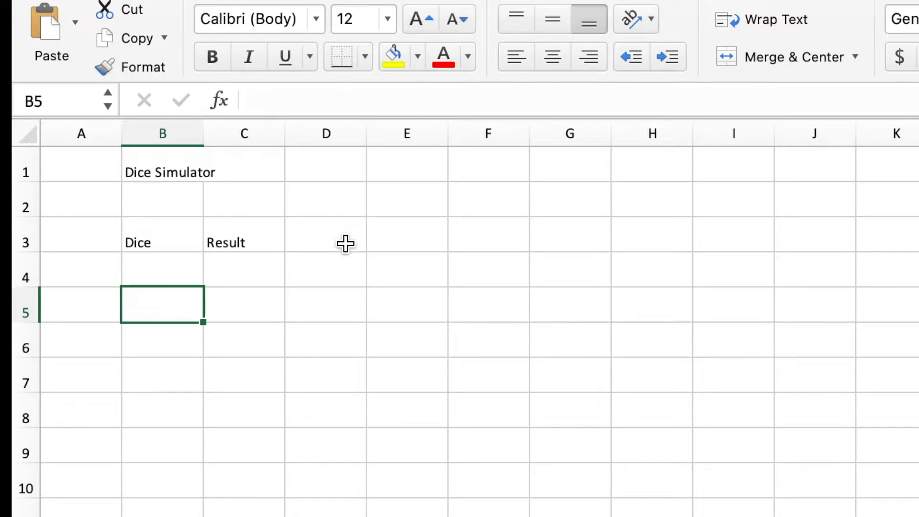
# Enter 1 as the first die number in cell B4 under the Dice header.
pyautogui.click(160, 274)
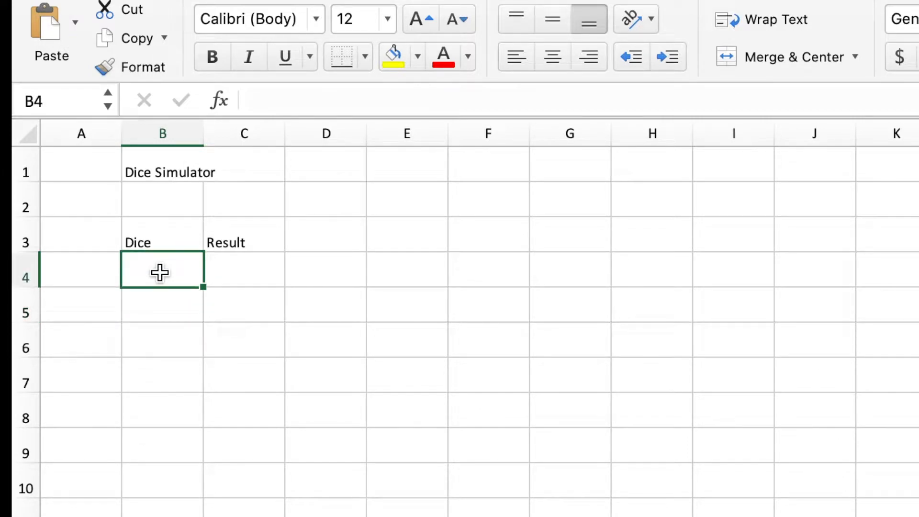
pyautogui.write('1')
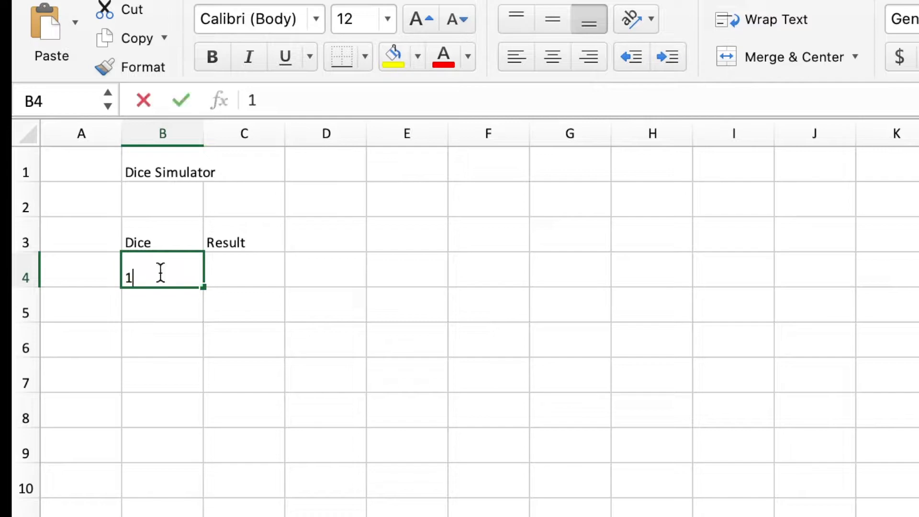
pyautogui.press('Return')
pyautogui.click(180, 341)
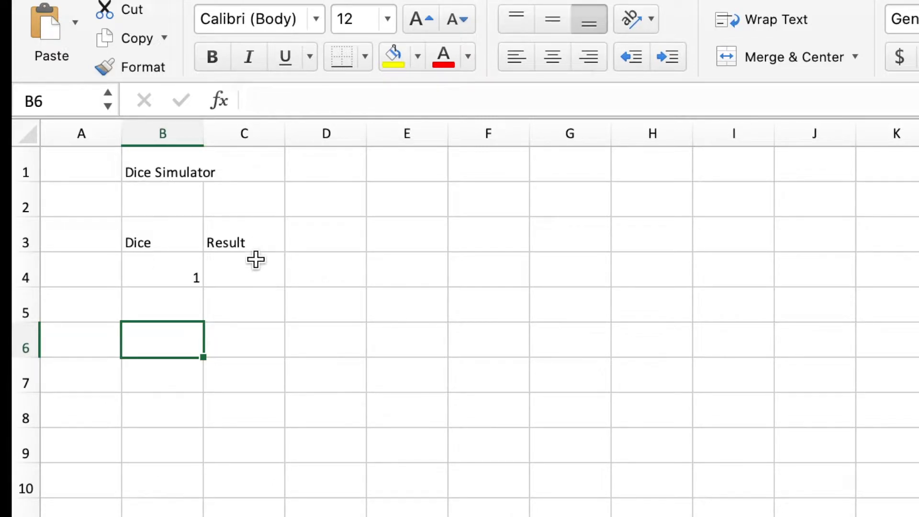
# Enter the formula =RANDBETWEEN(1,6) in cell C4 as the first die's result.
pyautogui.click(251, 278)
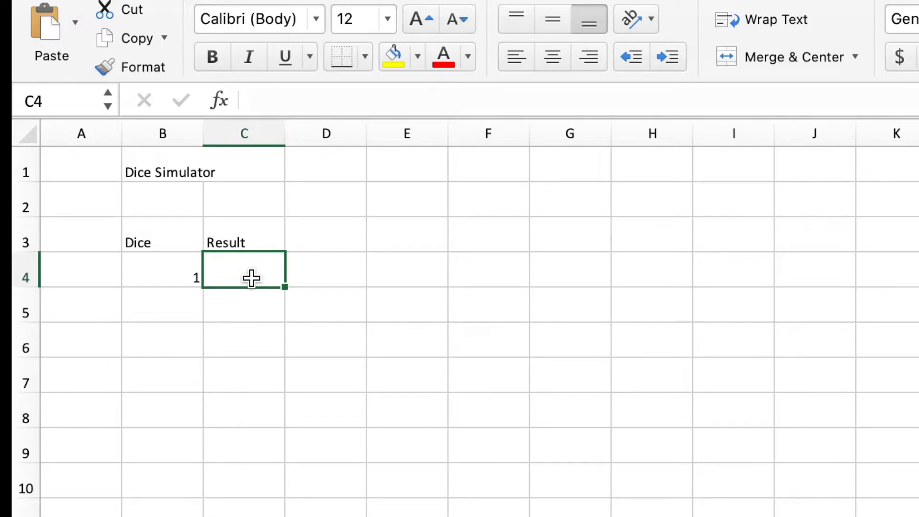
pyautogui.write('=')
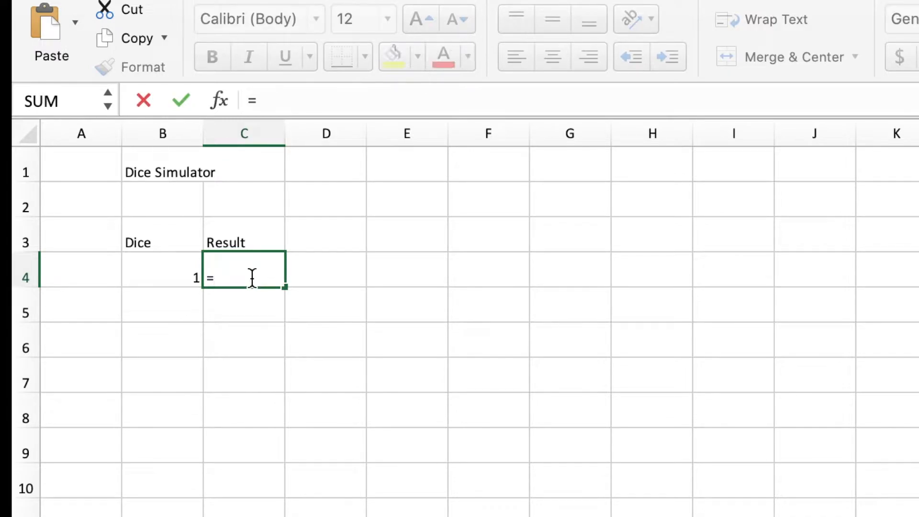
pyautogui.write('ran')
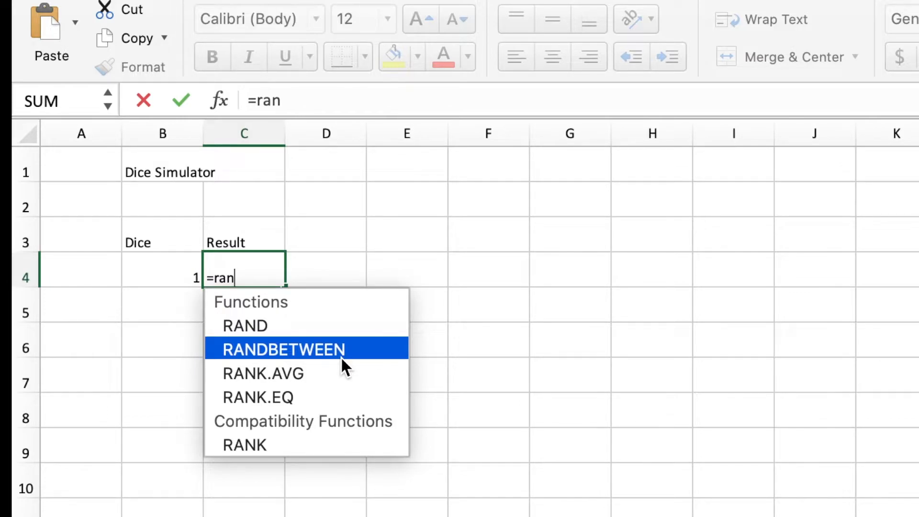
pyautogui.doubleClick(339, 355)
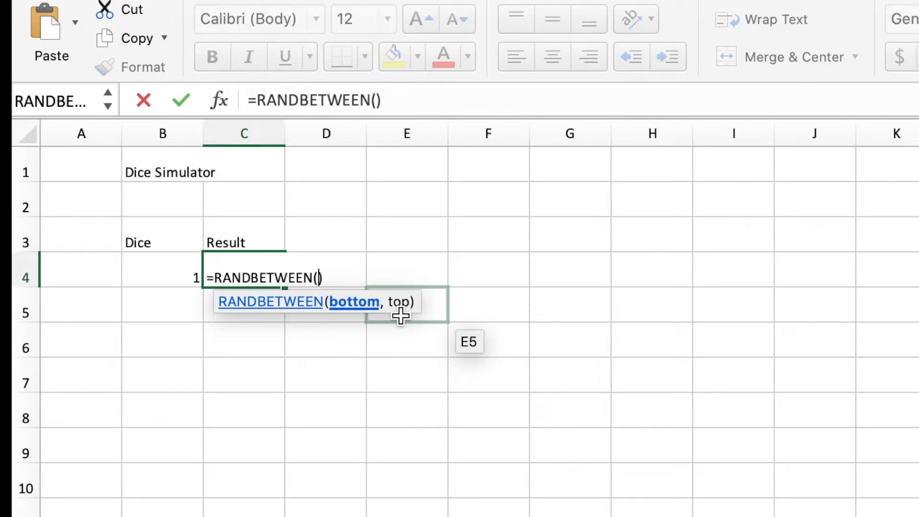
pyautogui.write('1,')
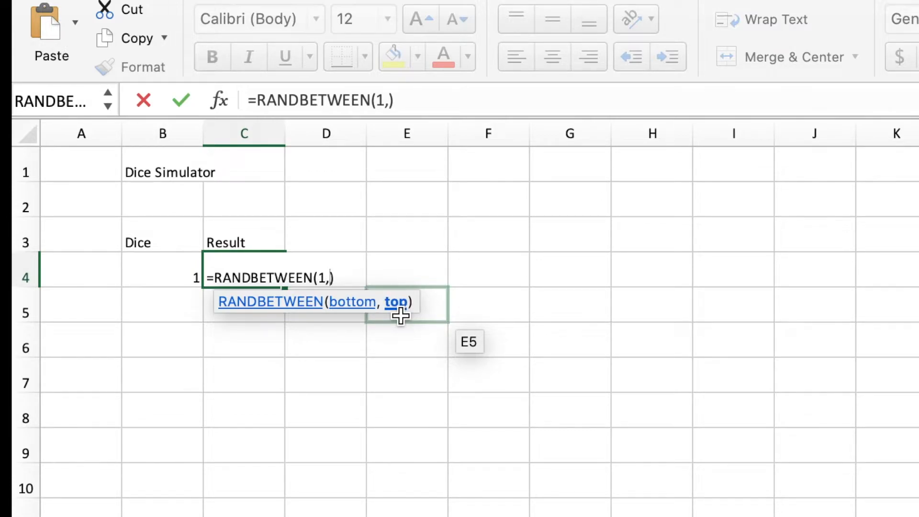
pyautogui.write('6')
pyautogui.press('Return')
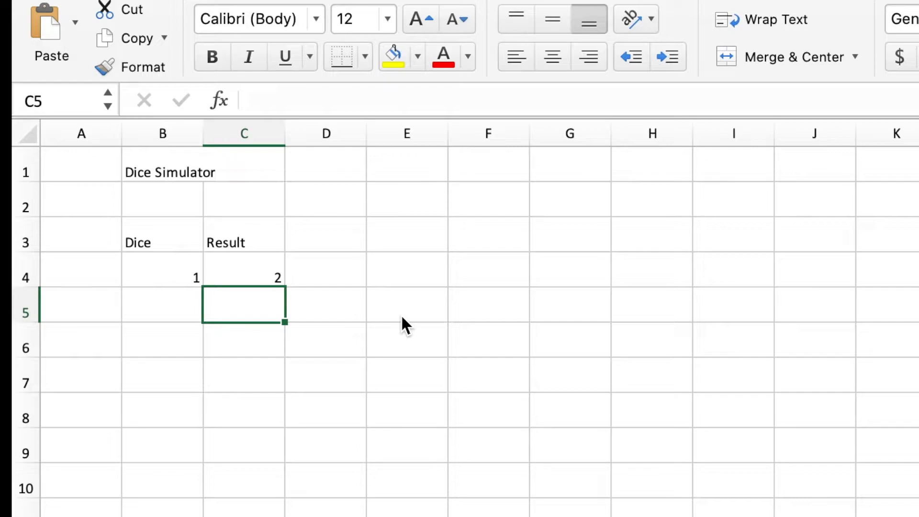
pyautogui.press('Up')
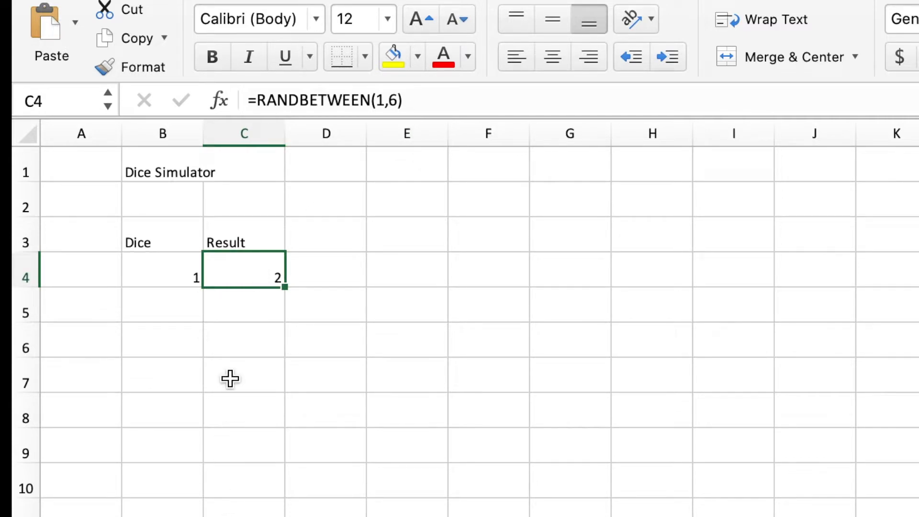
# Test the random die result in C4 by repeatedly recalculating the sheet through empty-cell edits in column C, starting at C6.
pyautogui.click(231, 345)
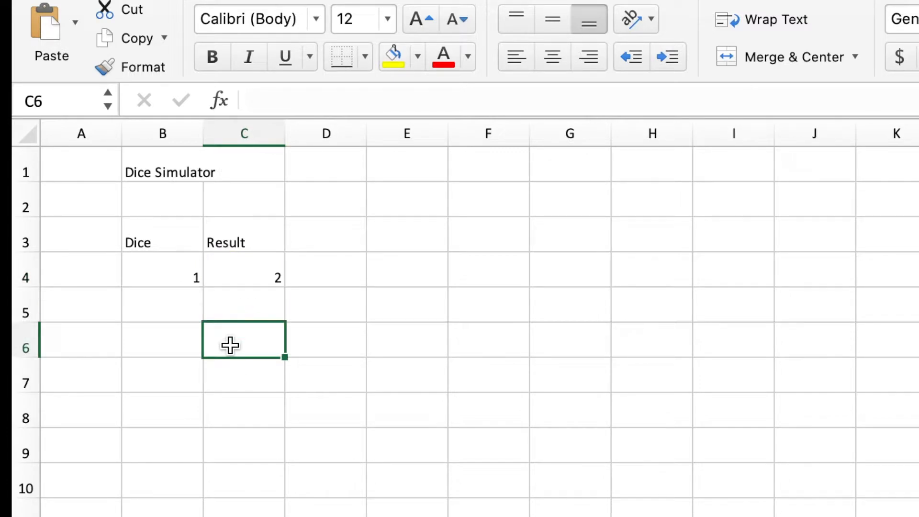
pyautogui.doubleClick(230, 345)
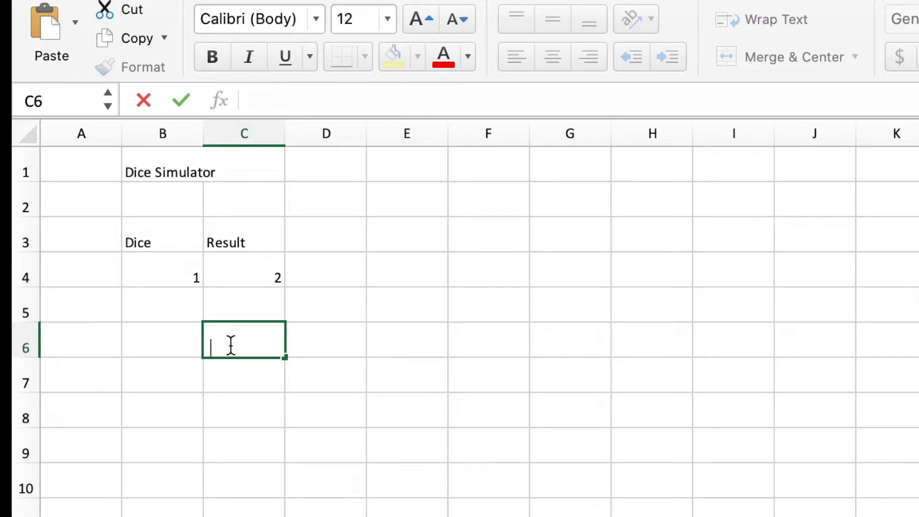
pyautogui.press('Return')
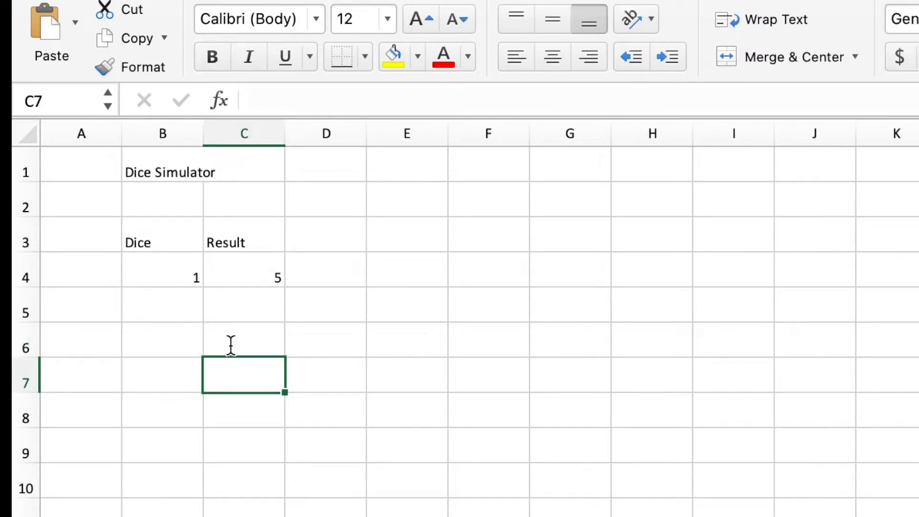
pyautogui.doubleClick(230, 345)
pyautogui.press('Return')
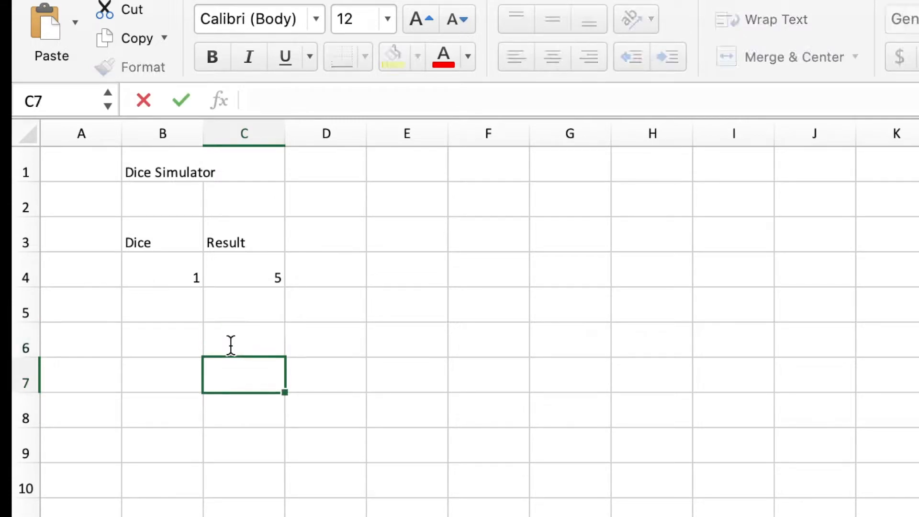
pyautogui.doubleClick(230, 345)
pyautogui.press('Return')
pyautogui.click(230, 345)
pyautogui.doubleClick(230, 345)
pyautogui.press('Return')
pyautogui.click(230, 345)
pyautogui.doubleClick(231, 345)
pyautogui.press('Return')
pyautogui.press('Return')
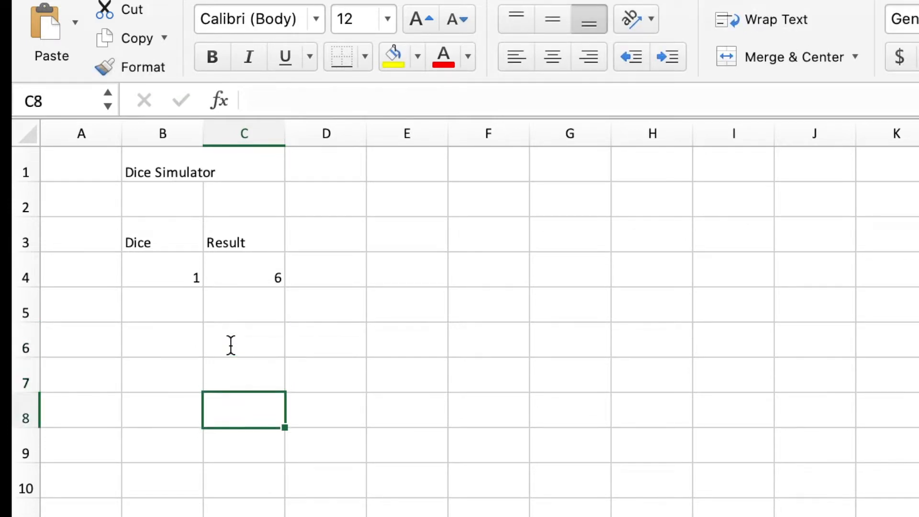
pyautogui.press('Return')
pyautogui.press('F2')
pyautogui.press('Return')
pyautogui.press('F2')
pyautogui.press('Return')
pyautogui.press('F2')
pyautogui.press('Return')
pyautogui.press('F2')
pyautogui.press('Return')
pyautogui.press('F2')
pyautogui.press('Escape')
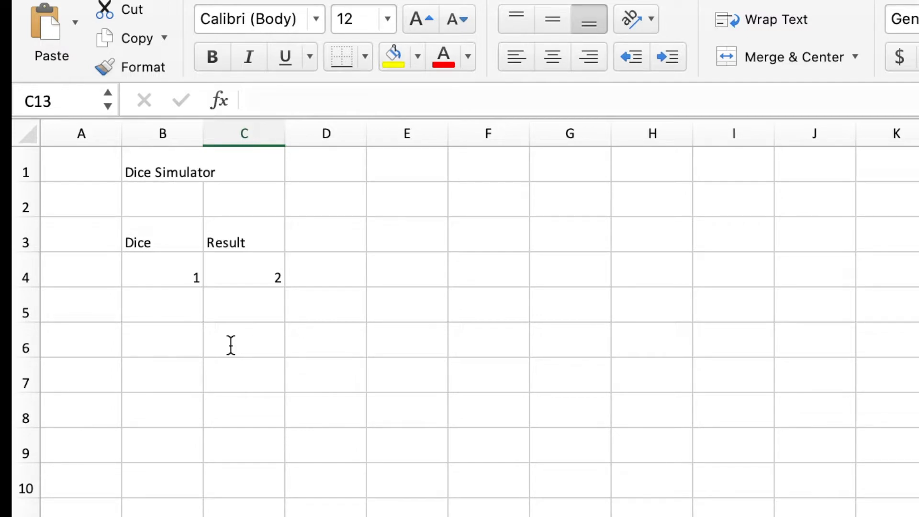
pyautogui.click(232, 273)
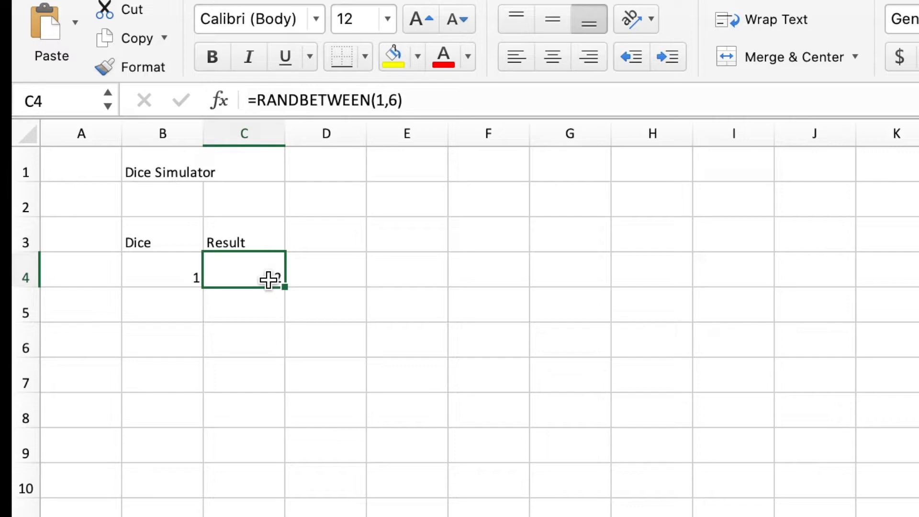
# Enter 2 as the second die number in B5 and fill the RANDBETWEEN formula from C4 down to C5.
pyautogui.click(182, 311)
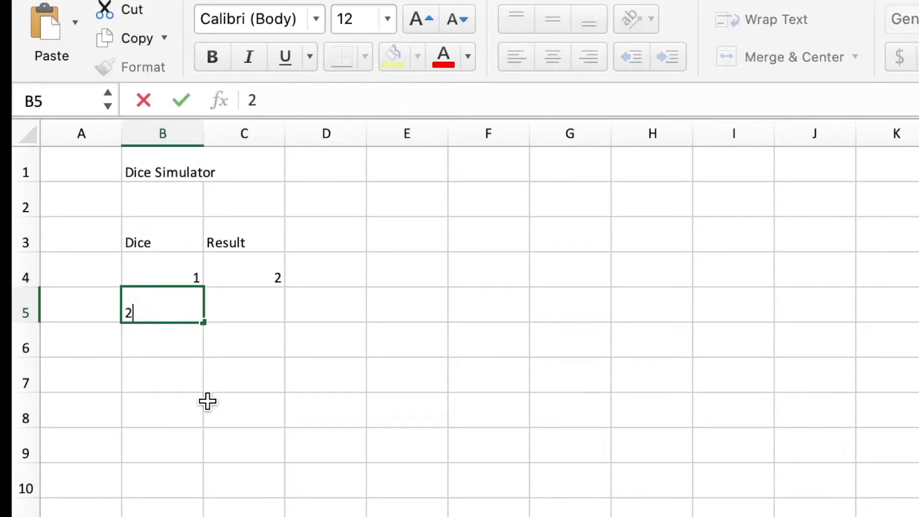
pyautogui.click(240, 315)
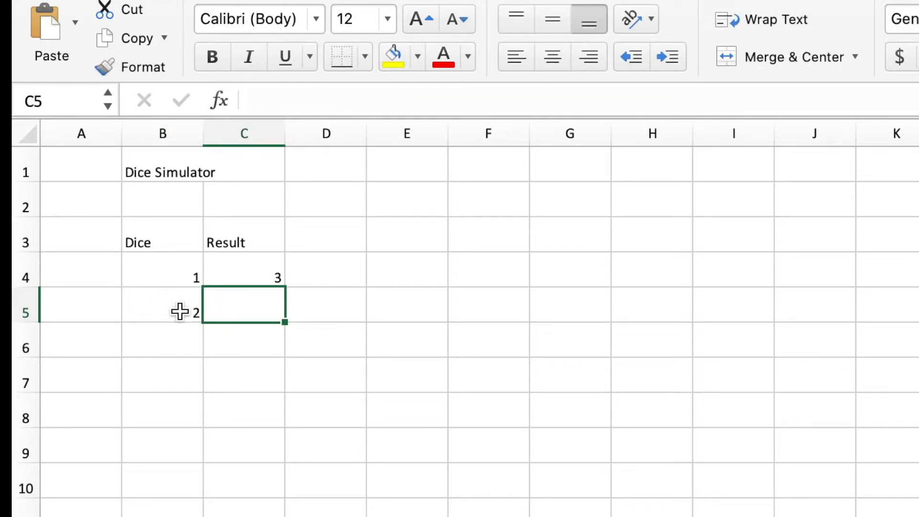
pyautogui.click(269, 280)
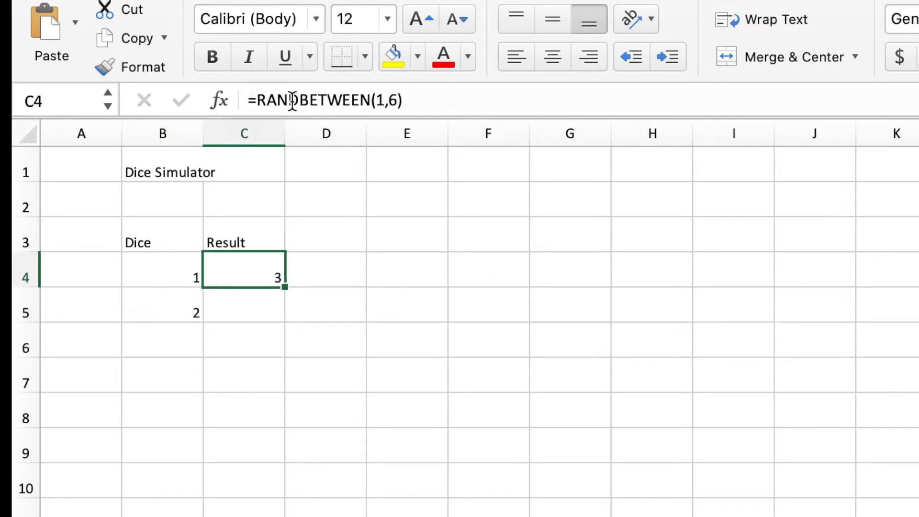
pyautogui.click(233, 312)
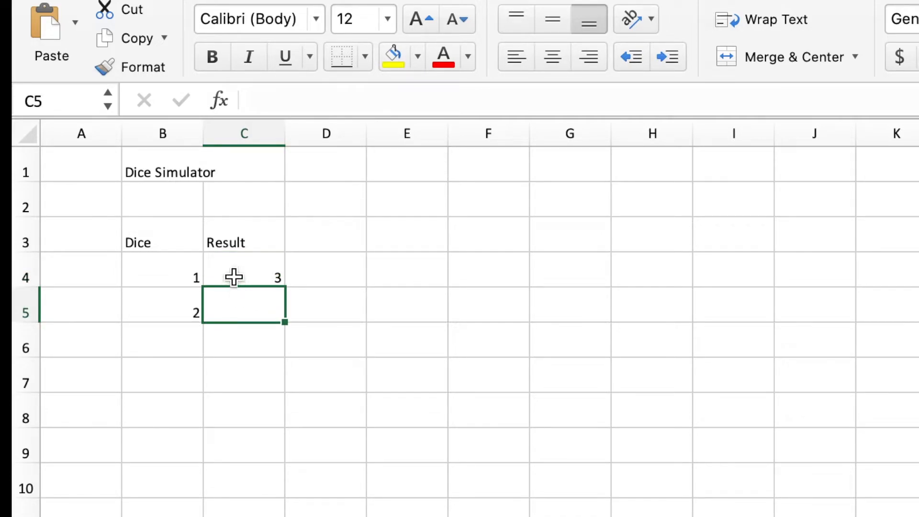
pyautogui.click(234, 276)
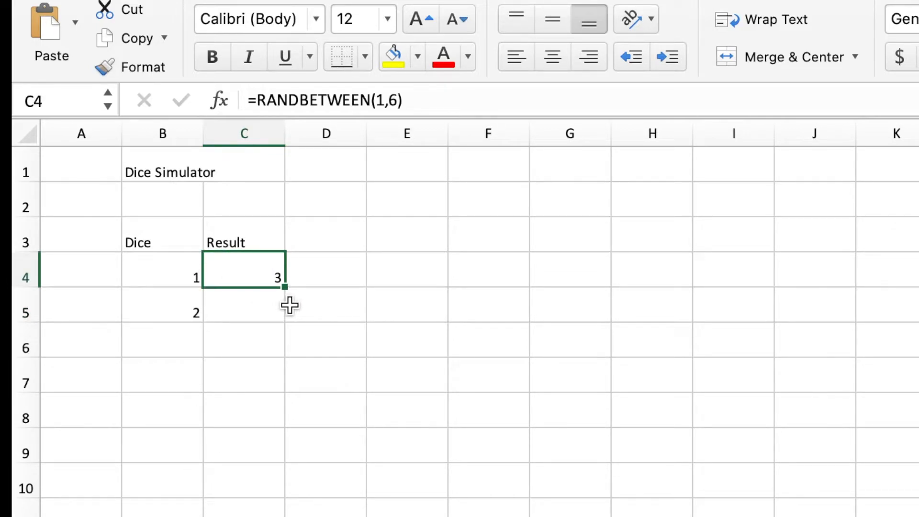
pyautogui.moveTo(286, 287); pyautogui.dragTo(286, 314)
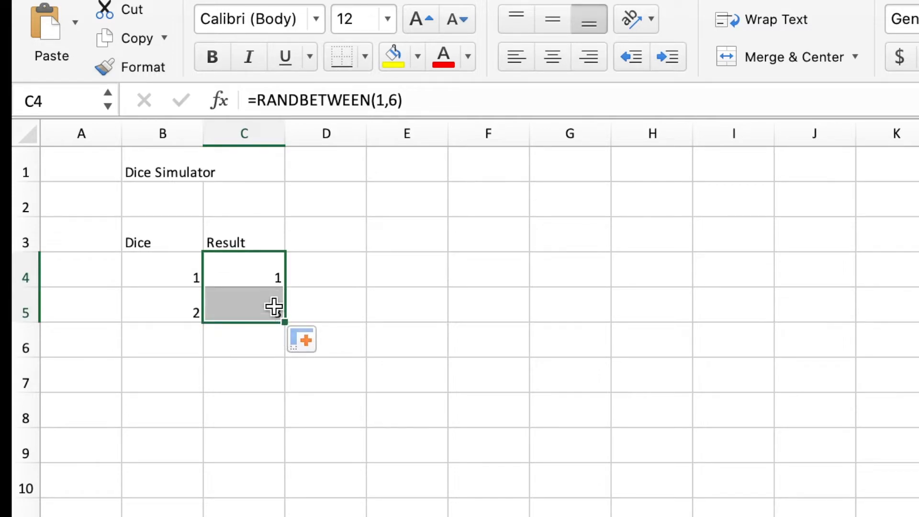
# Check the RANDBETWEEN formula behind the second die's result in C5.
pyautogui.click(267, 314)
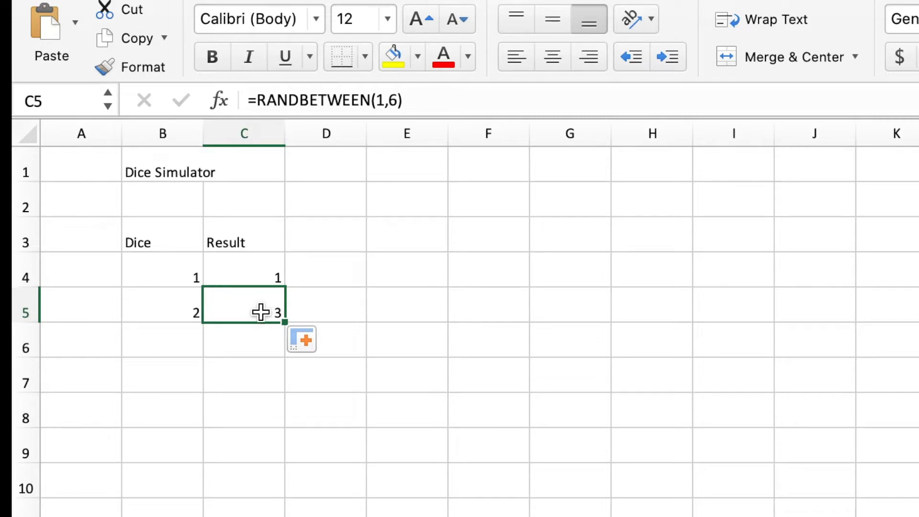
pyautogui.click(422, 101)
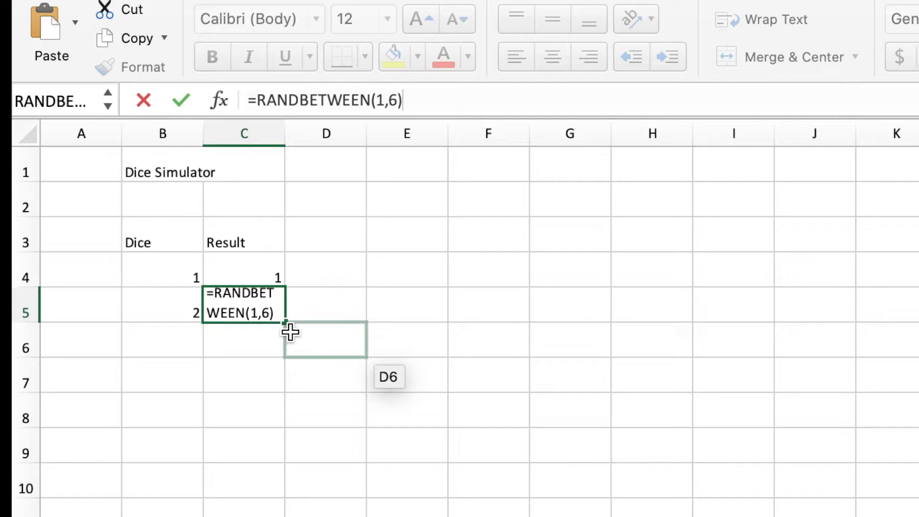
pyautogui.click(381, 286)
pyautogui.click(254, 302)
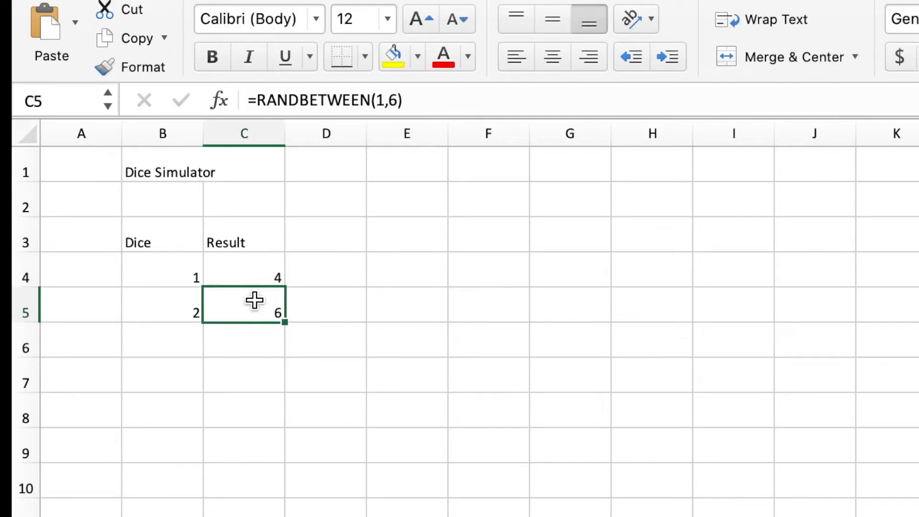
# Test both random die results by repeatedly recalculating the sheet through empty-cell edits in column C, starting at C6.
pyautogui.doubleClick(244, 354)
pyautogui.press('Return')
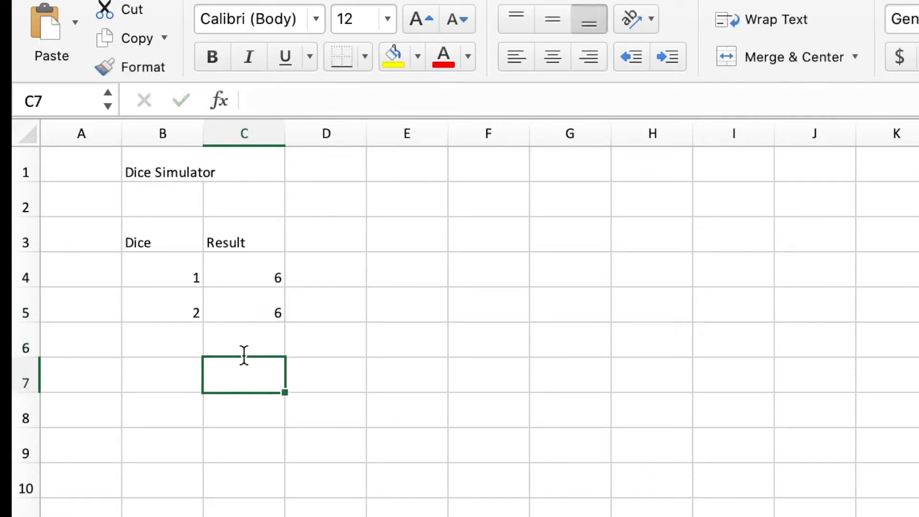
pyautogui.press('Return')
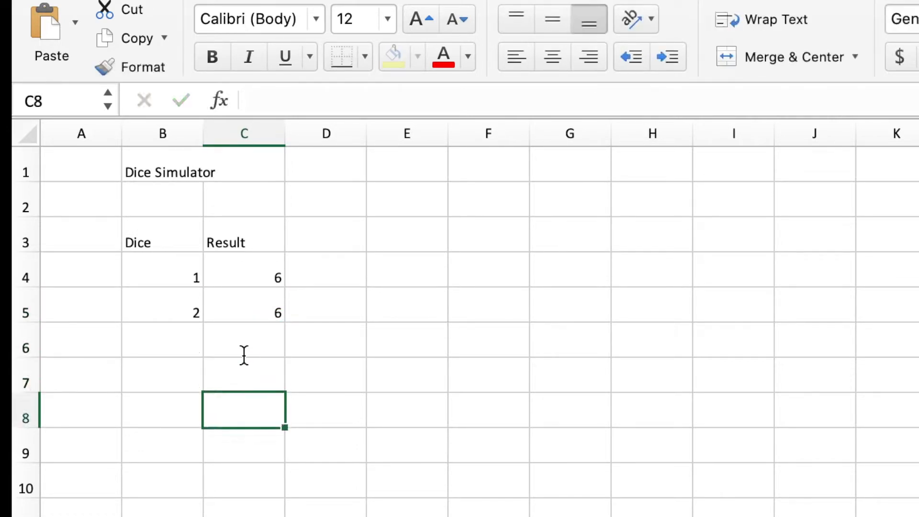
pyautogui.press('Return')
pyautogui.press('F2')
pyautogui.press('Return')
pyautogui.press('F2')
pyautogui.press('Return')
pyautogui.press('F2')
pyautogui.press('Return')
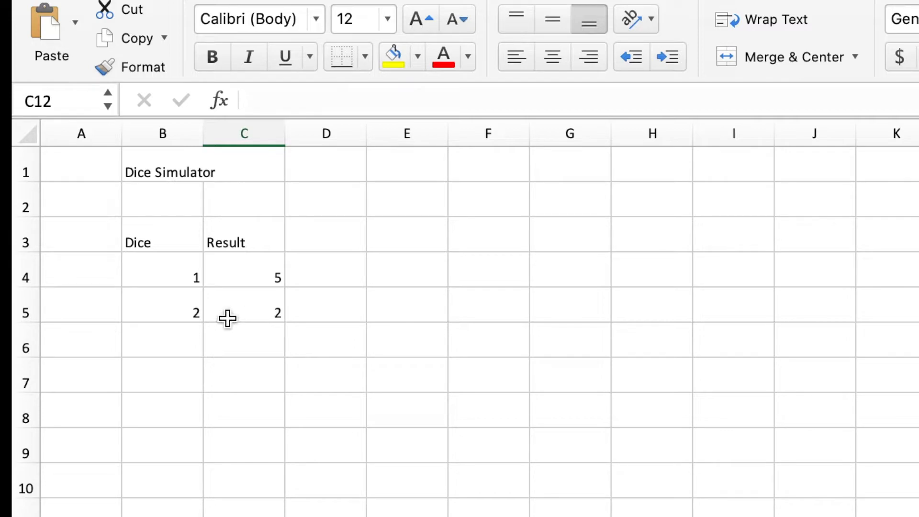
# Enter the header Need in cell E3 and the header Result in cell F3.
pyautogui.click(417, 244)
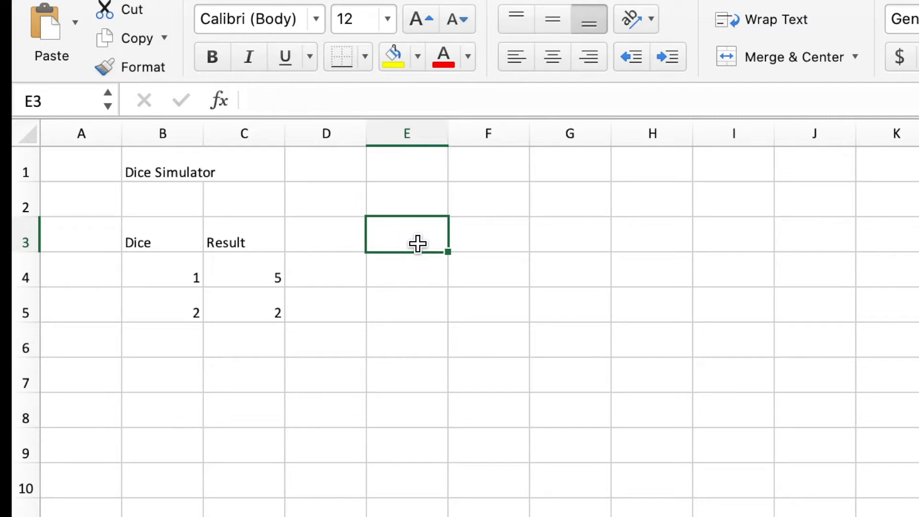
pyautogui.write('Need')
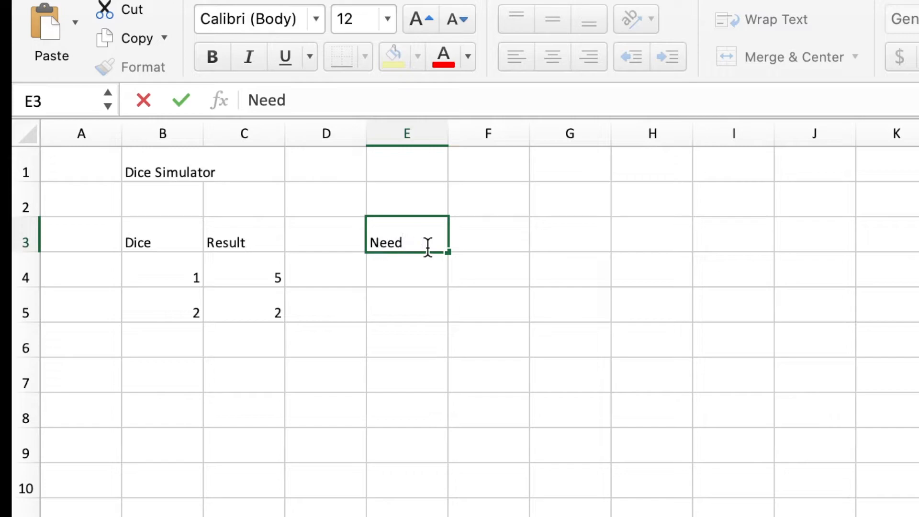
pyautogui.click(484, 240)
pyautogui.write('Res')
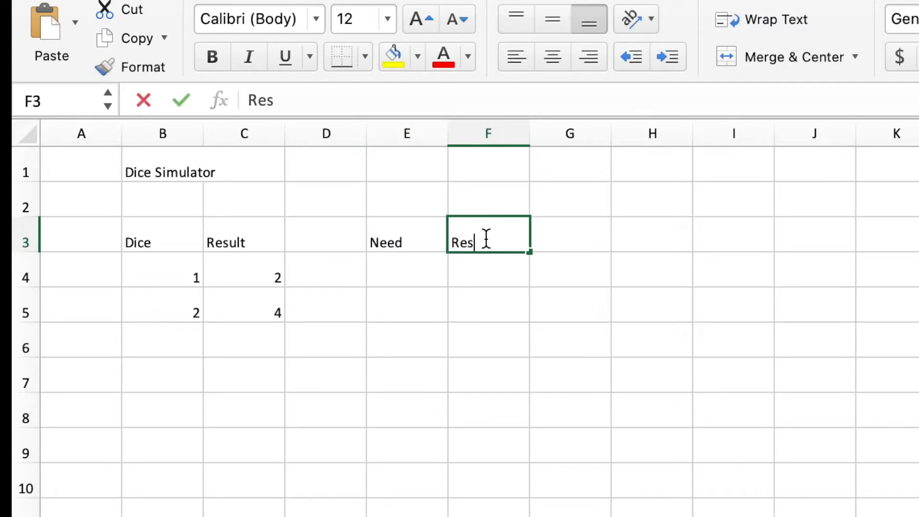
pyautogui.write('ulst')
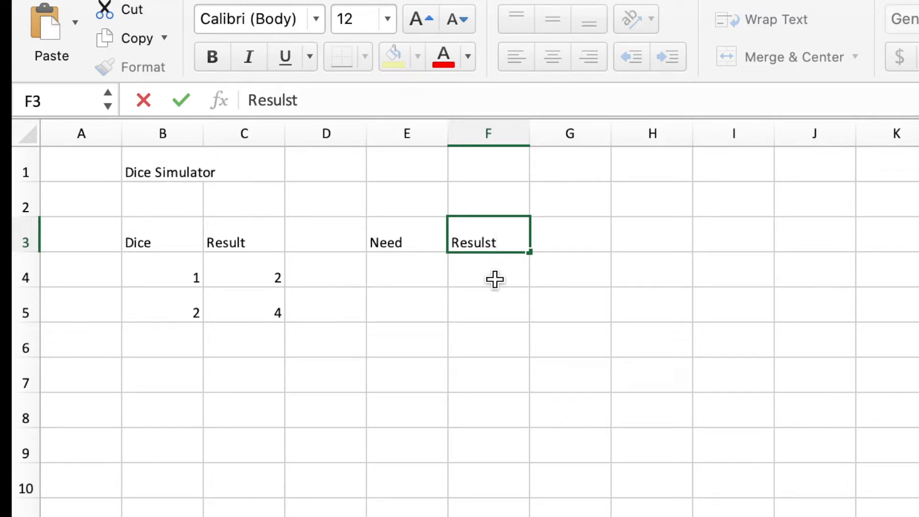
pyautogui.press('BackSpace')
pyautogui.press('BackSpace')
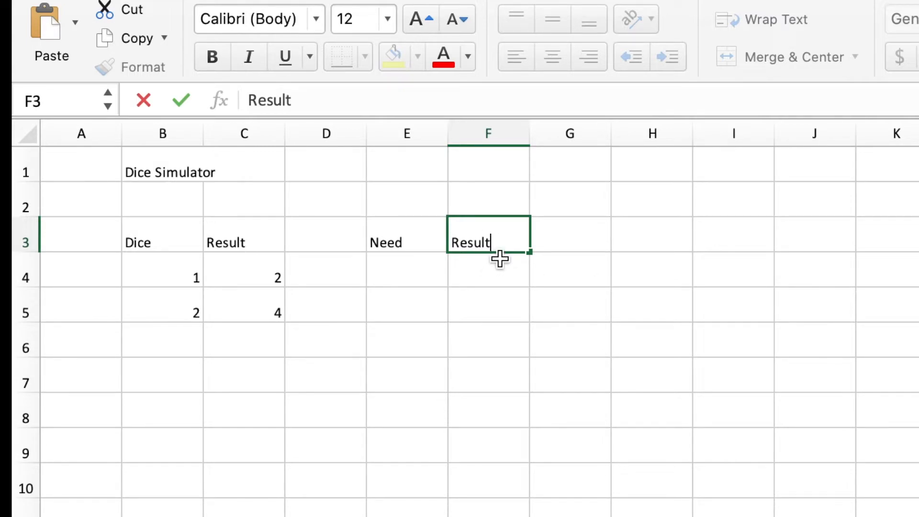
pyautogui.write('t')
# Enter 10 as the needed dice value in E4, under the Need header.
pyautogui.click(414, 277)
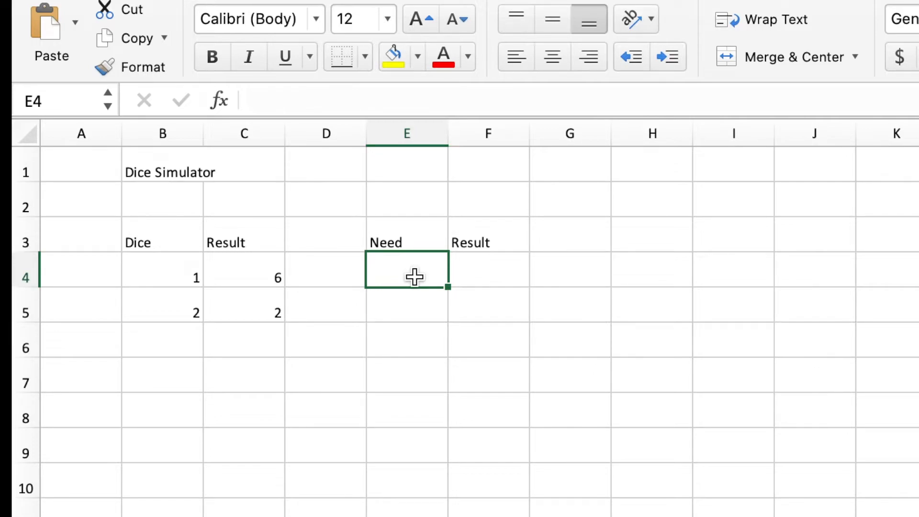
pyautogui.write('10')
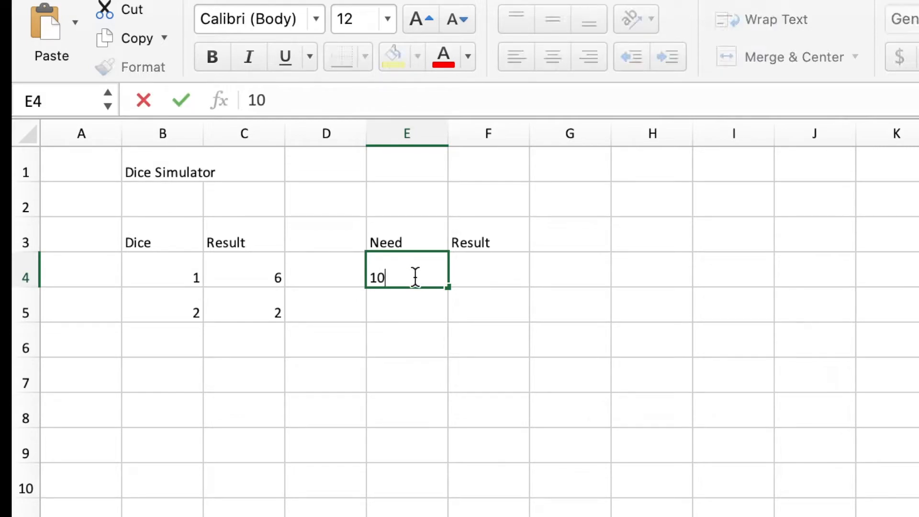
pyautogui.press('Tab')
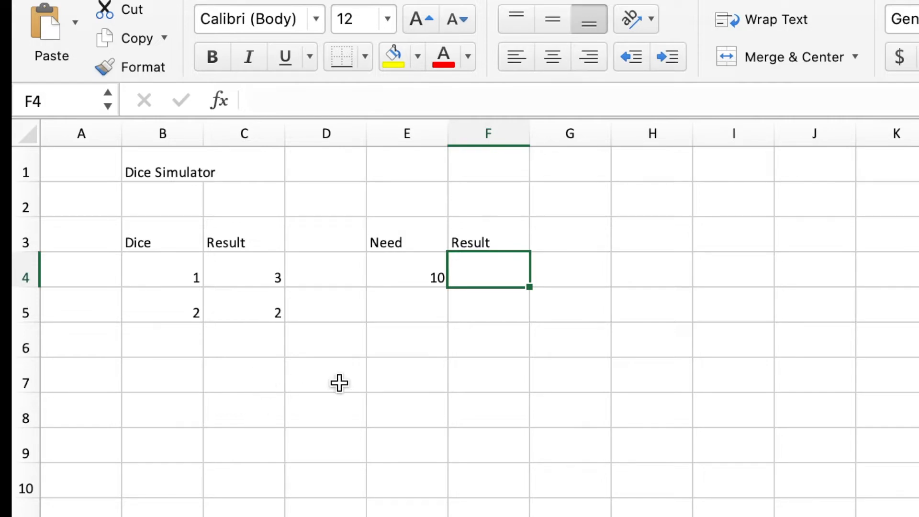
# Enter the label Dice Total in cell E6.
pyautogui.click(409, 339)
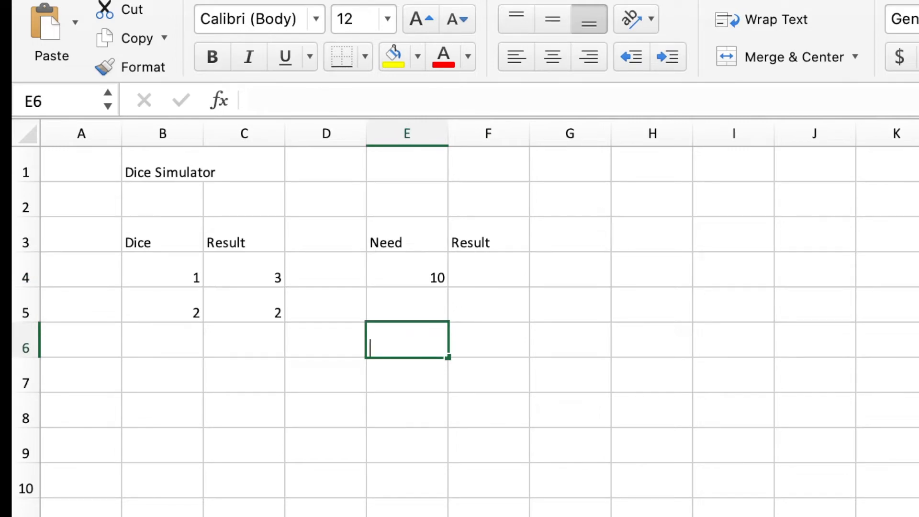
pyautogui.write('Dice Total')
pyautogui.press('Return')
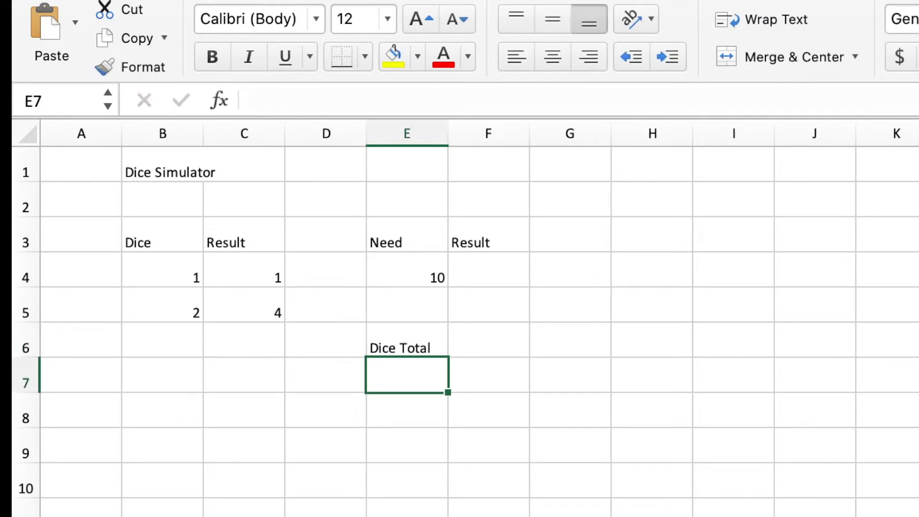
# Enter the formula =C5+C4 in F6 to add the two die results beside the Dice Total label.
pyautogui.press('Up')
pyautogui.press('Right')
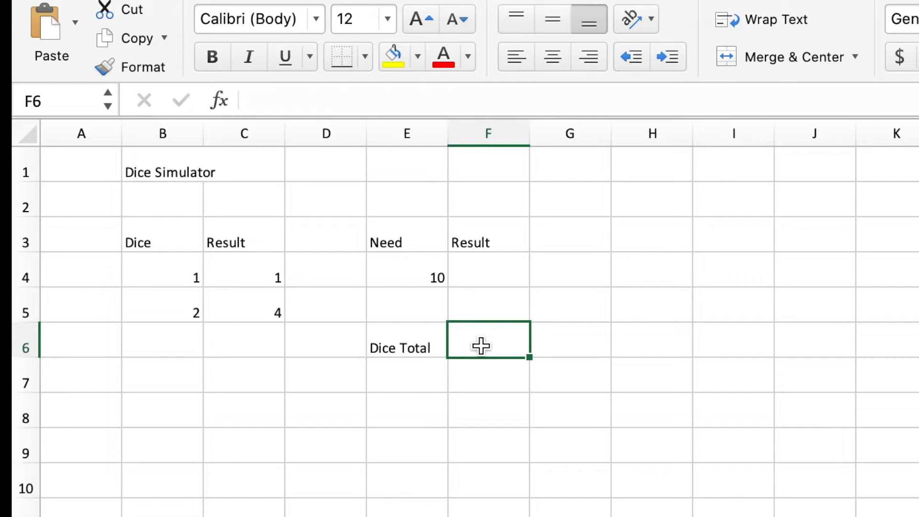
pyautogui.write('=')
pyautogui.click(238, 298)
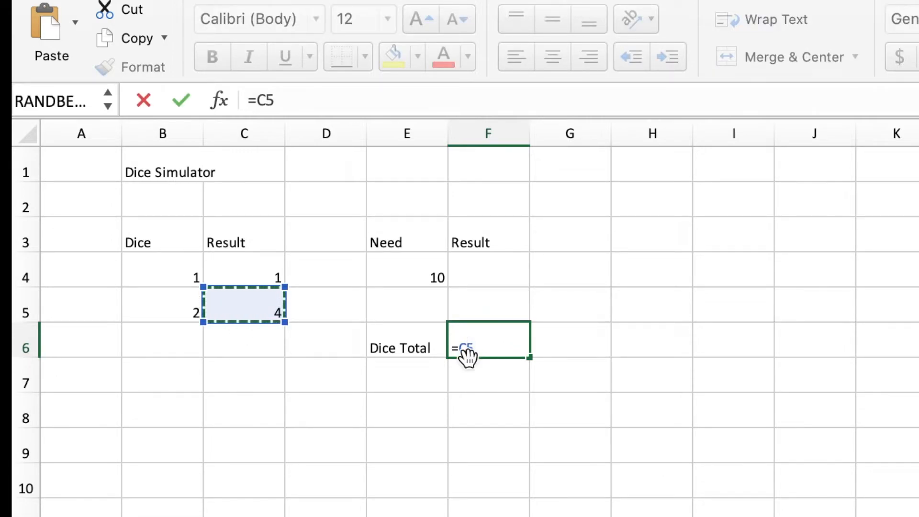
pyautogui.write('+')
pyautogui.click(247, 272)
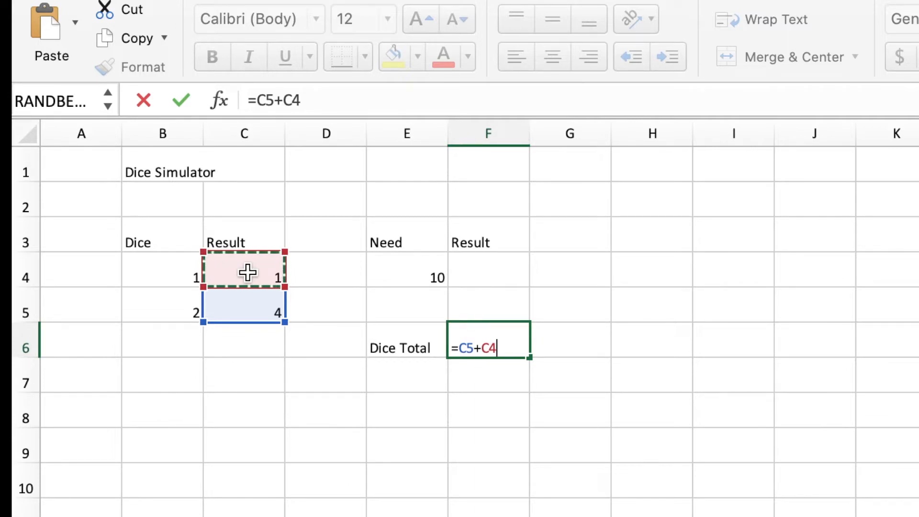
pyautogui.press('Return')
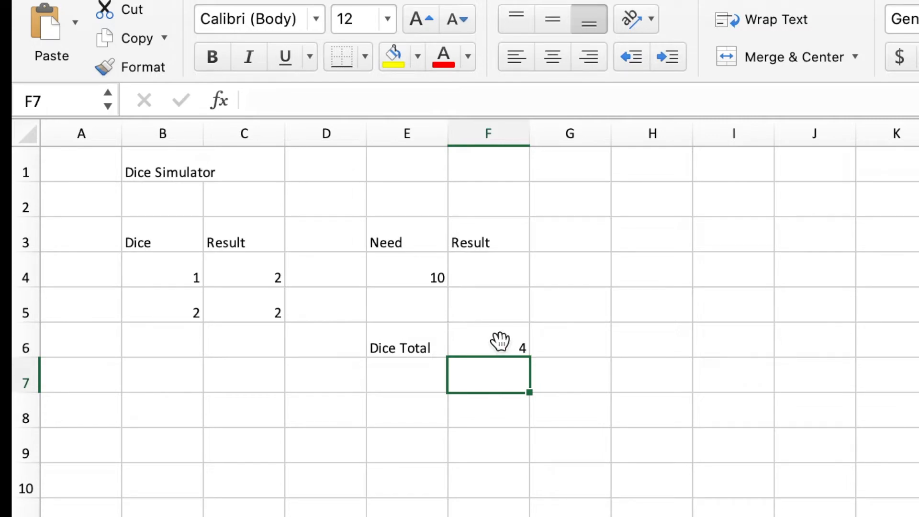
# Test the dice total in F6 by recalculating the sheet through an empty edit of cell E9.
pyautogui.click(395, 452)
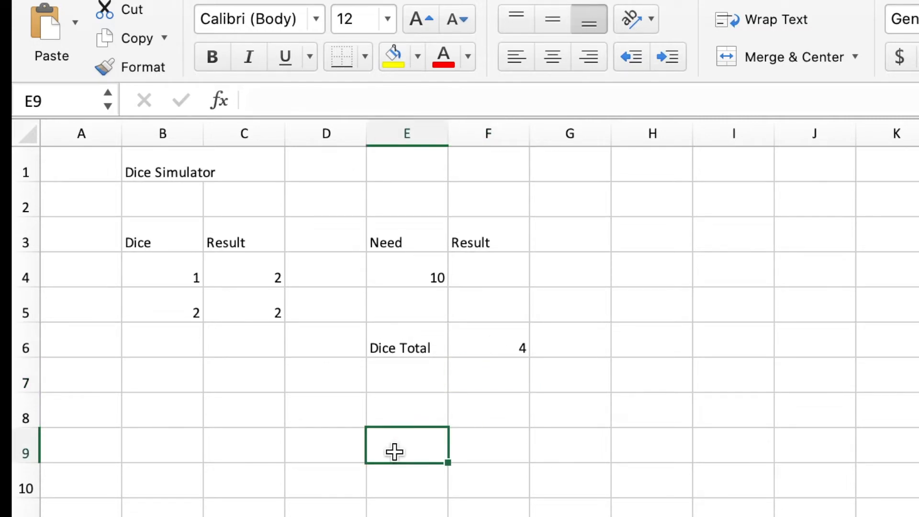
pyautogui.doubleClick(394, 452)
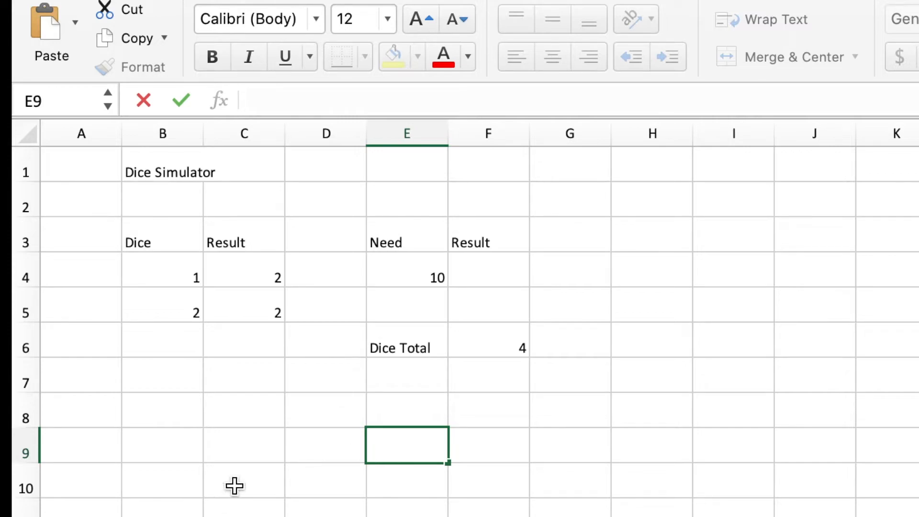
pyautogui.press('Return')
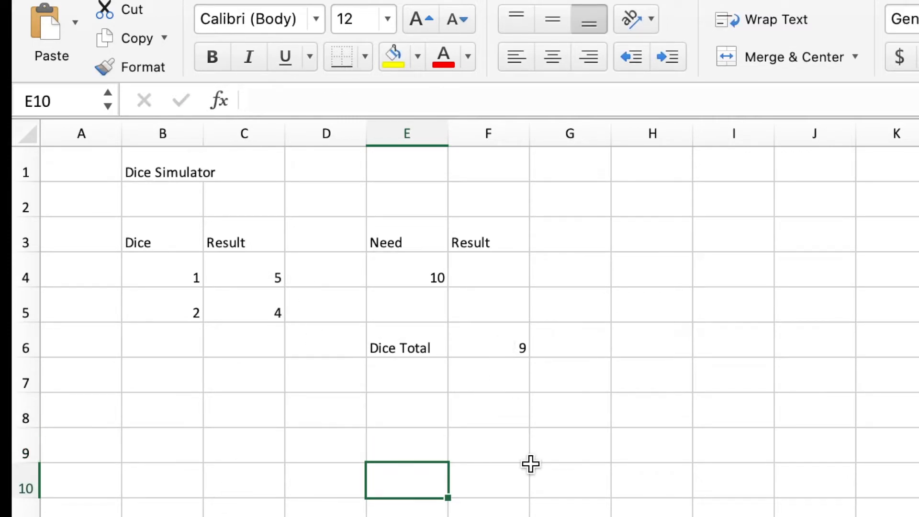
# Overwrite the addition formula in F6 with the opening of a SUM function, =sum(.
pyautogui.click(513, 352)
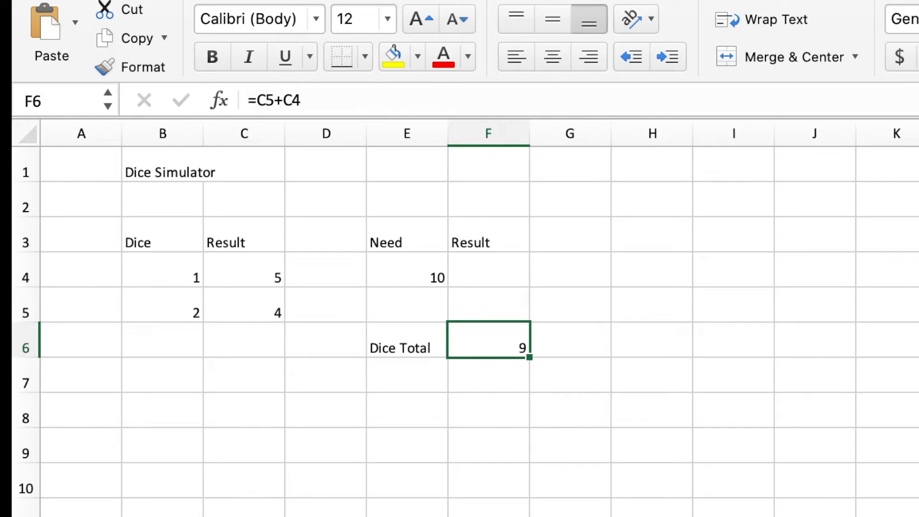
pyautogui.write('=')
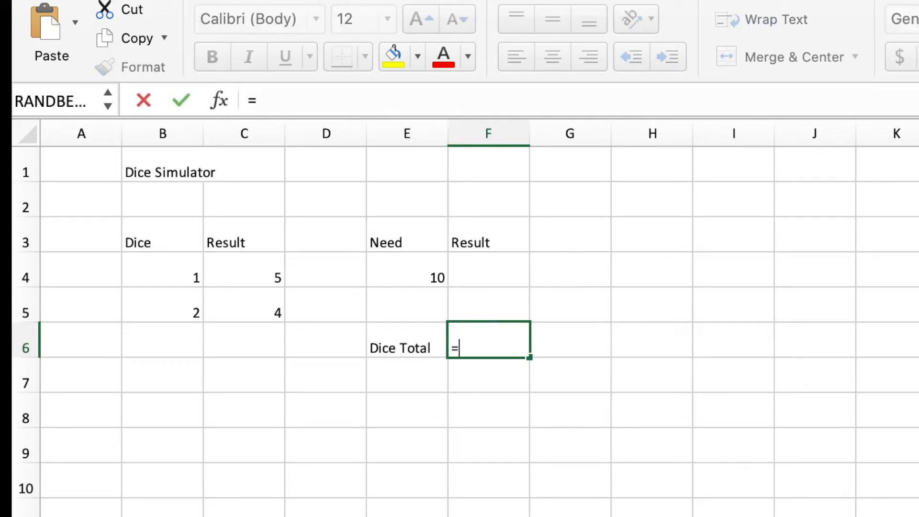
pyautogui.write('sum')
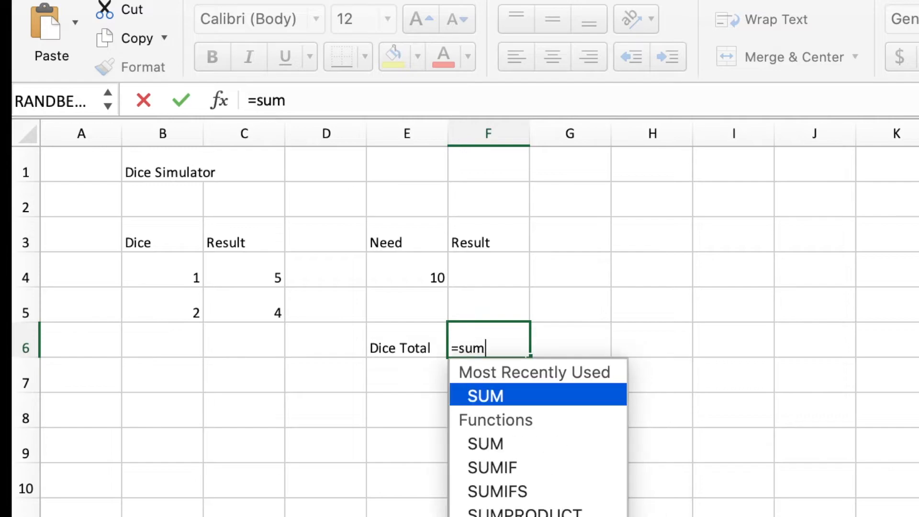
pyautogui.write('(')
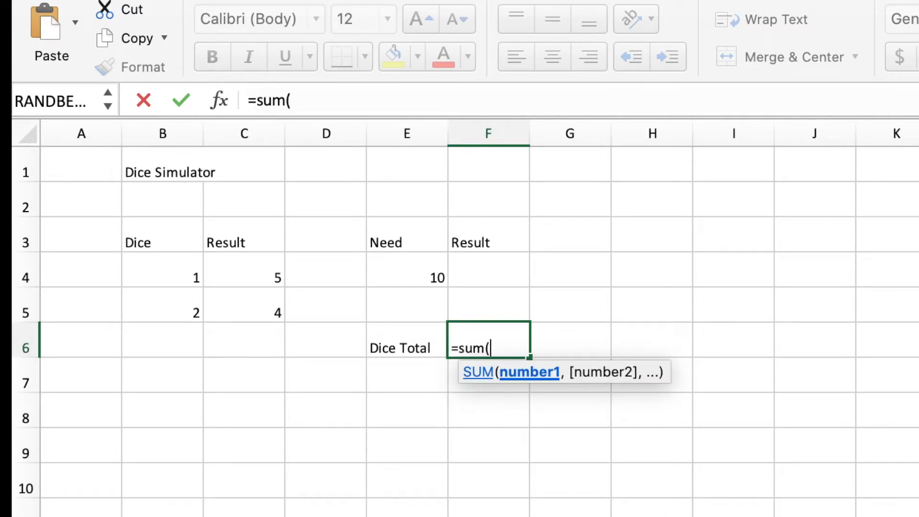
# Try adding C4 and C5 to the SUM as separate comma-separated arguments, and clear the arguments back to =sum(.
pyautogui.click(229, 257)
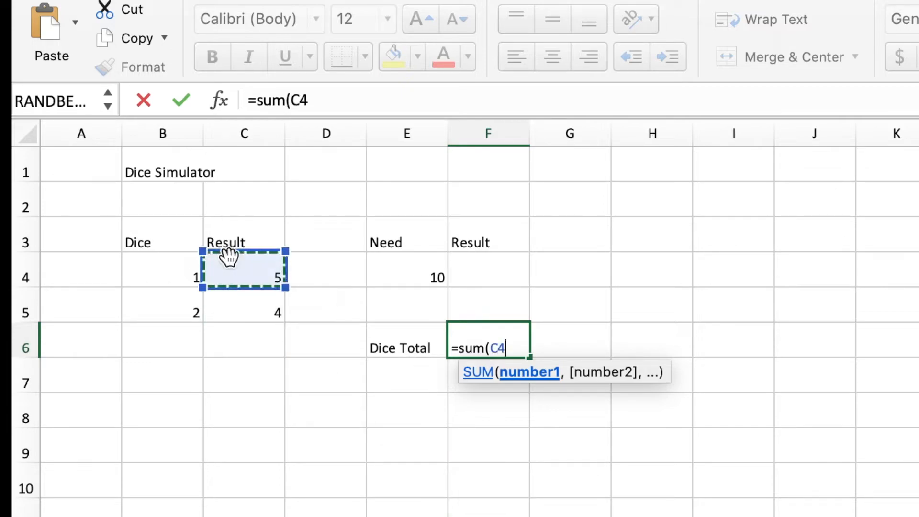
pyautogui.write(',')
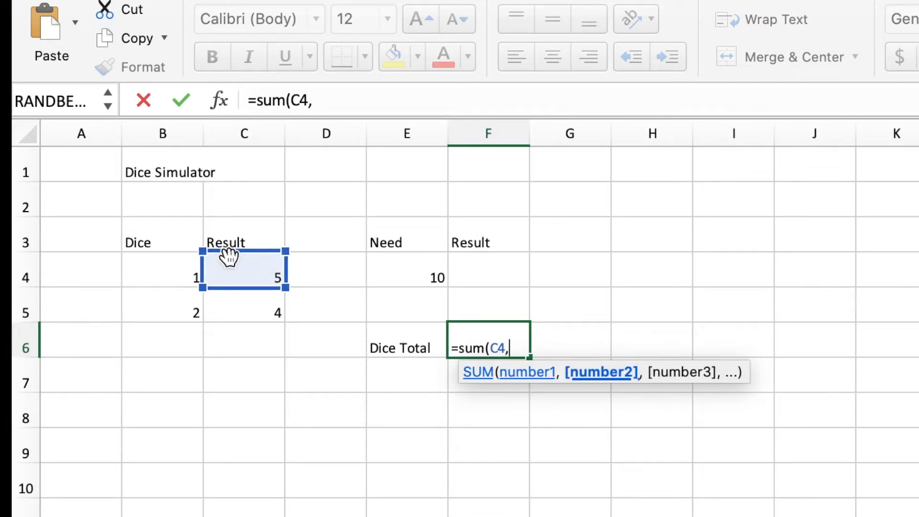
pyautogui.click(241, 313)
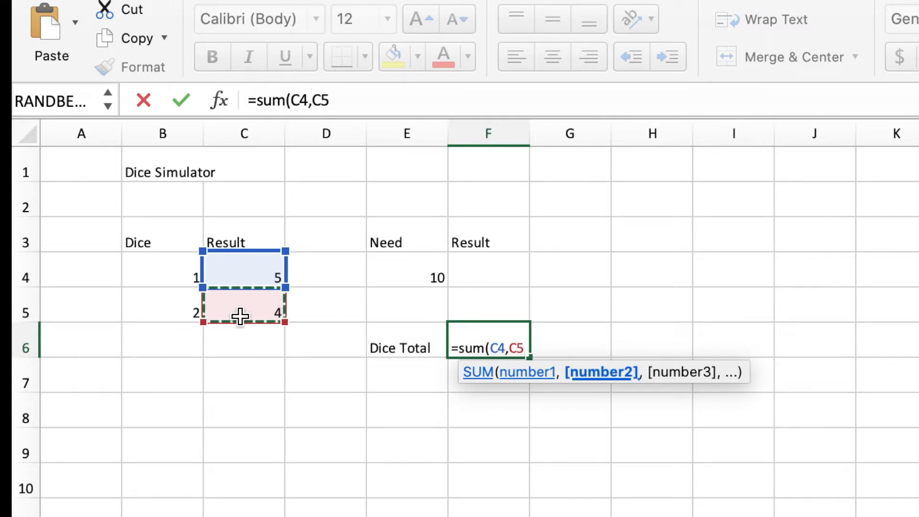
pyautogui.moveTo(238, 268); pyautogui.dragTo(245, 307)
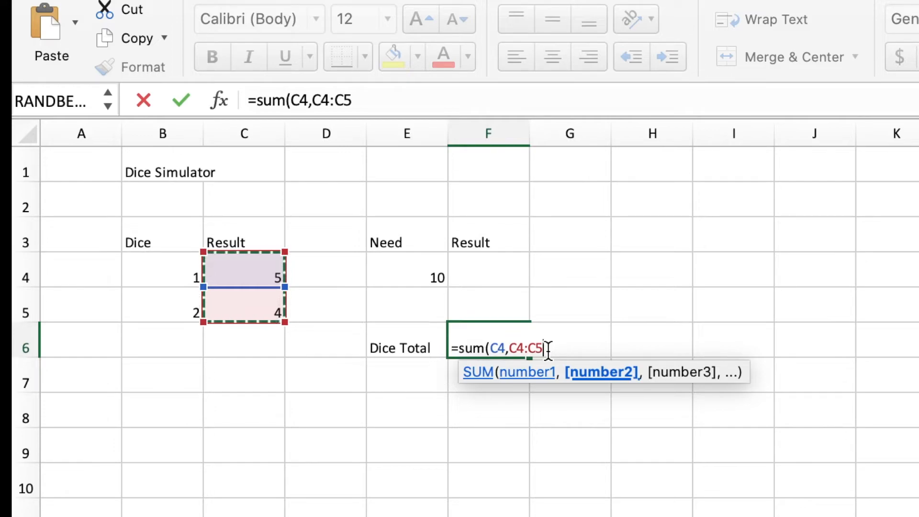
pyautogui.press('BackSpace')
pyautogui.press('BackSpace')
pyautogui.press('BackSpace')
pyautogui.press('BackSpace')
pyautogui.press('BackSpace')
pyautogui.press('BackSpace')
pyautogui.press('BackSpace')
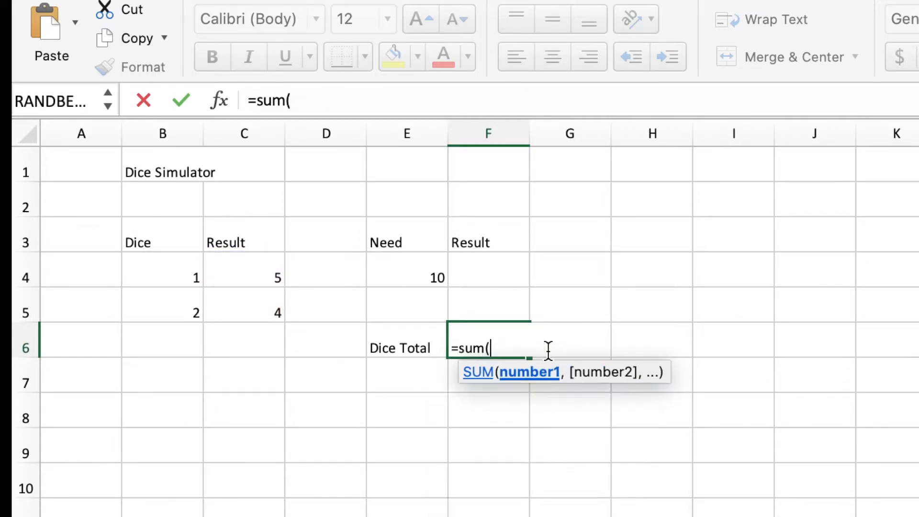
# Complete the SUM formula in F6 with the range C4:C5 covering both die results.
pyautogui.click(251, 271)
pyautogui.moveTo(250, 285); pyautogui.dragTo(250, 307)
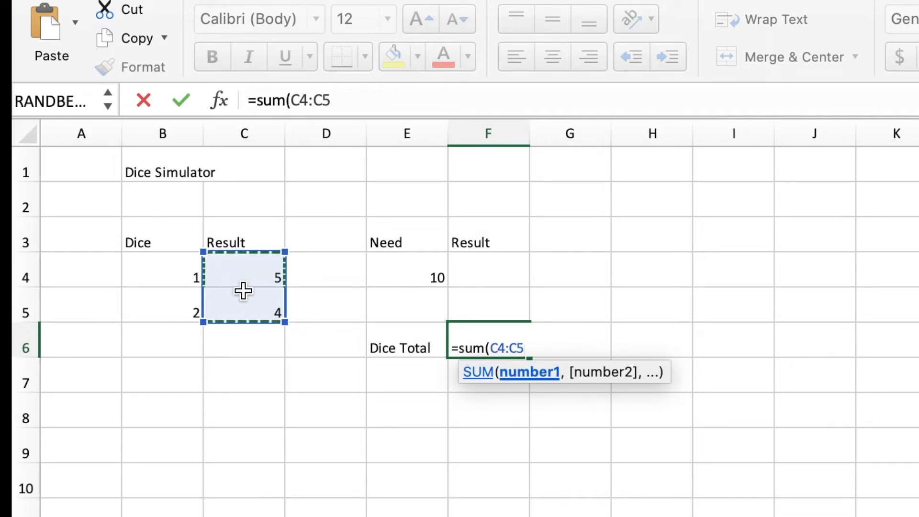
pyautogui.moveTo(236, 269); pyautogui.dragTo(900, 516)
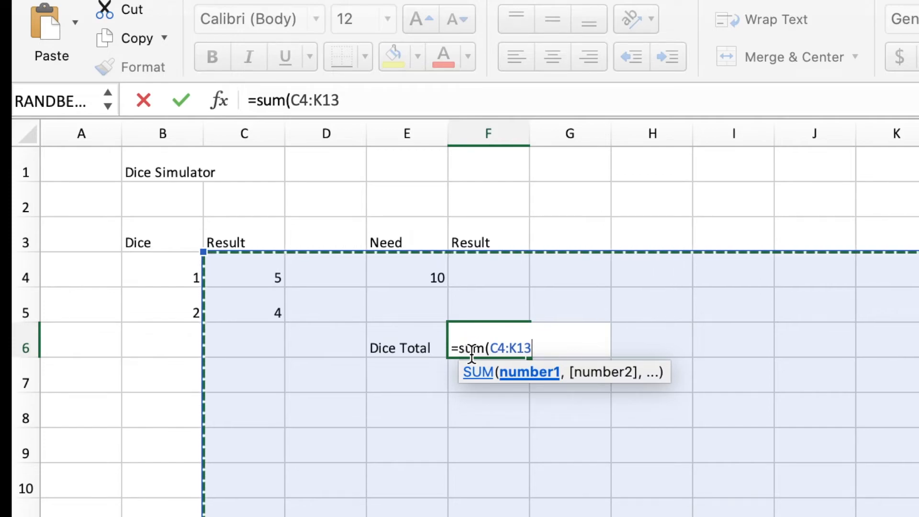
pyautogui.moveTo(244, 274); pyautogui.dragTo(244, 295)
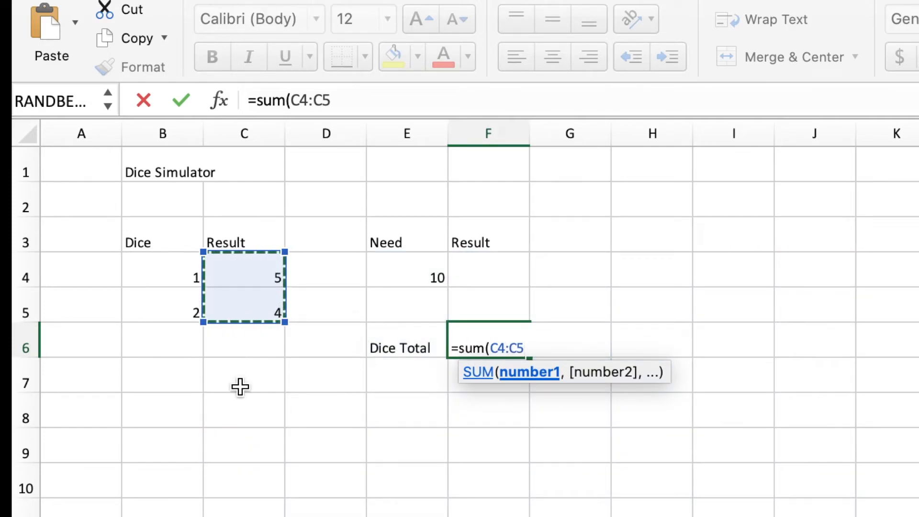
pyautogui.write(')')
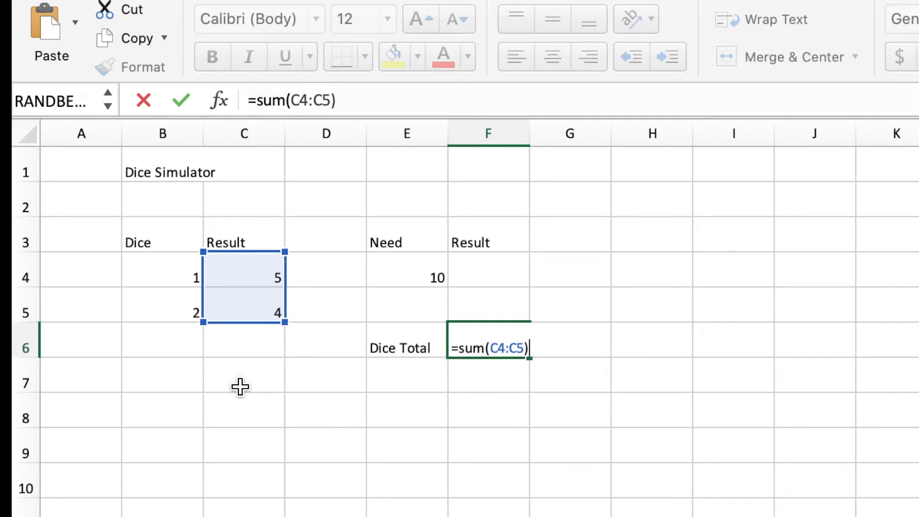
pyautogui.press('Return')
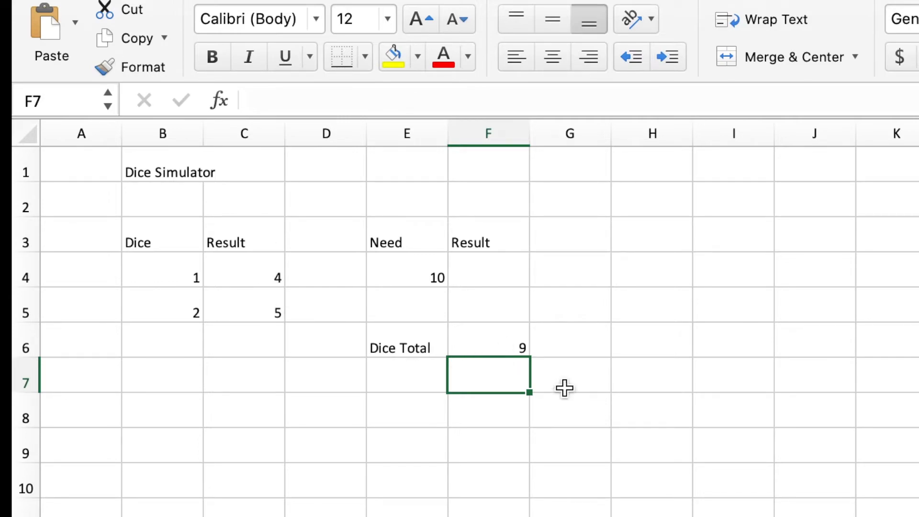
# Begin an IF formula in F4 that tests whether the dice total in F6 equals the needed value in E4.
pyautogui.click(502, 268)
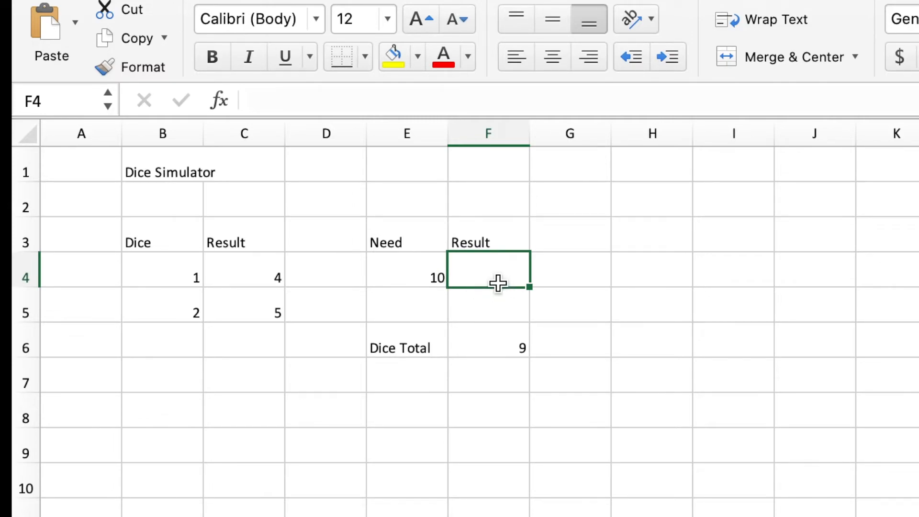
pyautogui.write('=')
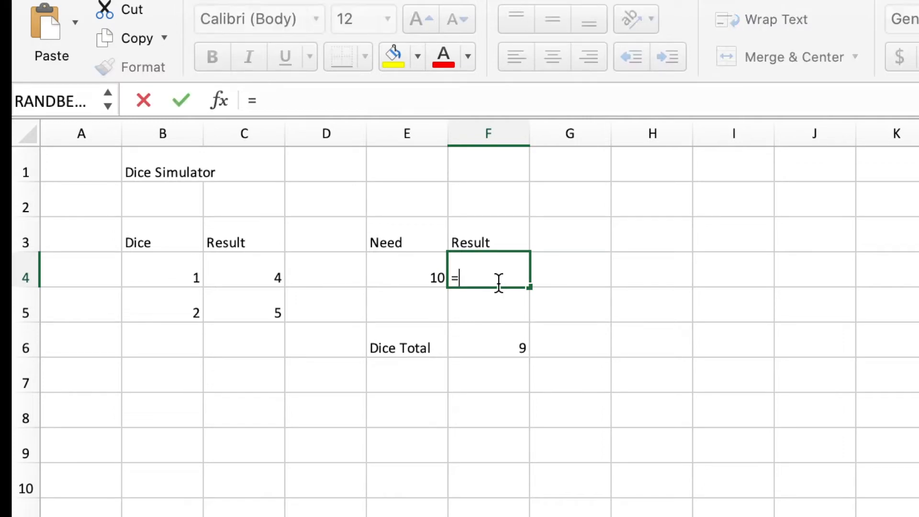
pyautogui.write('if')
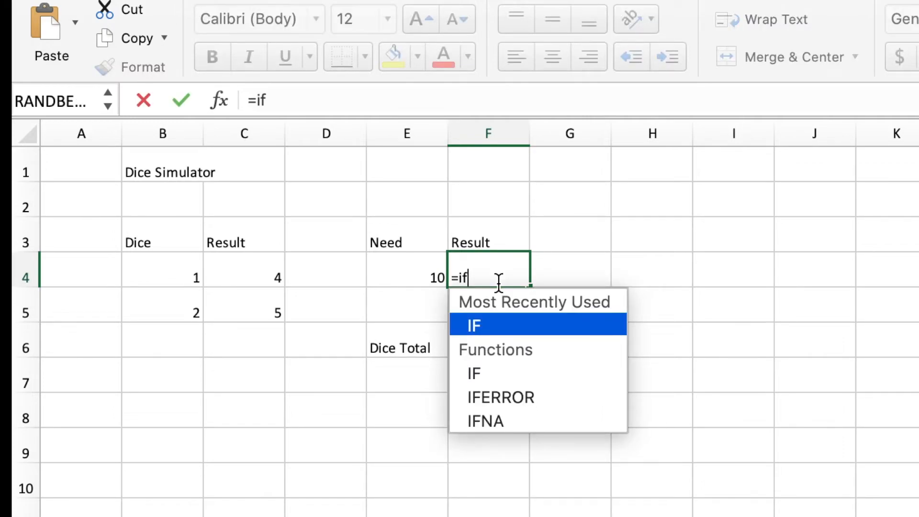
pyautogui.write('(')
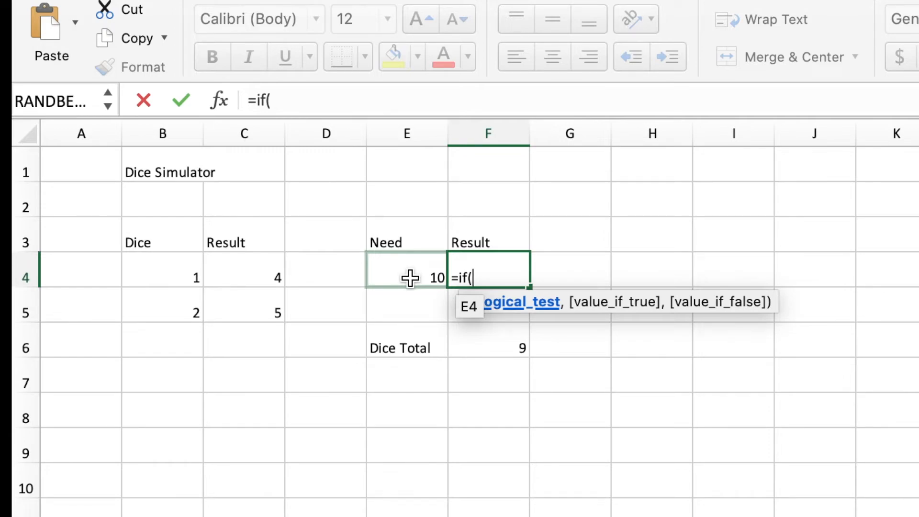
pyautogui.click(490, 339)
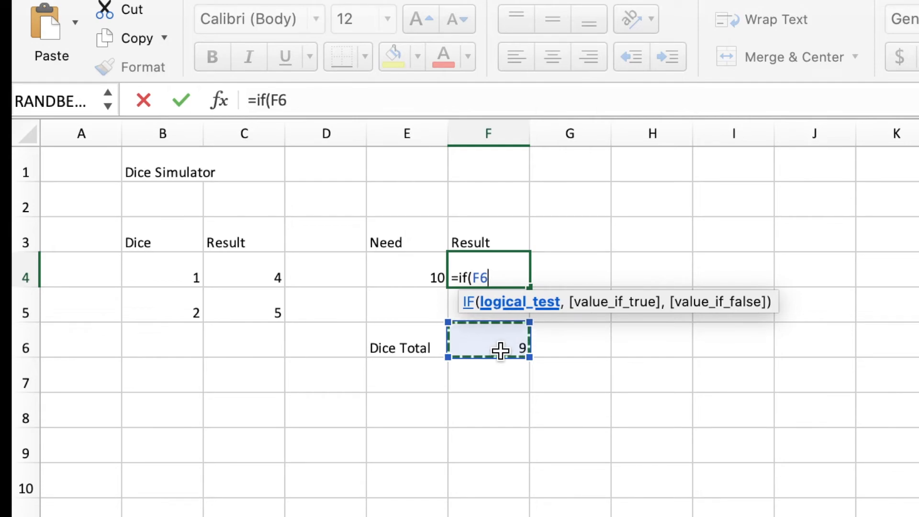
pyautogui.write('=')
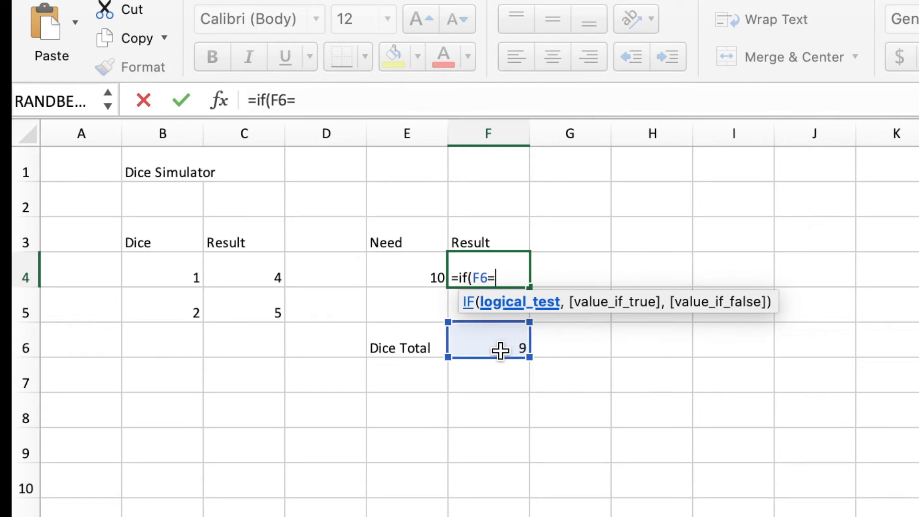
pyautogui.click(415, 274)
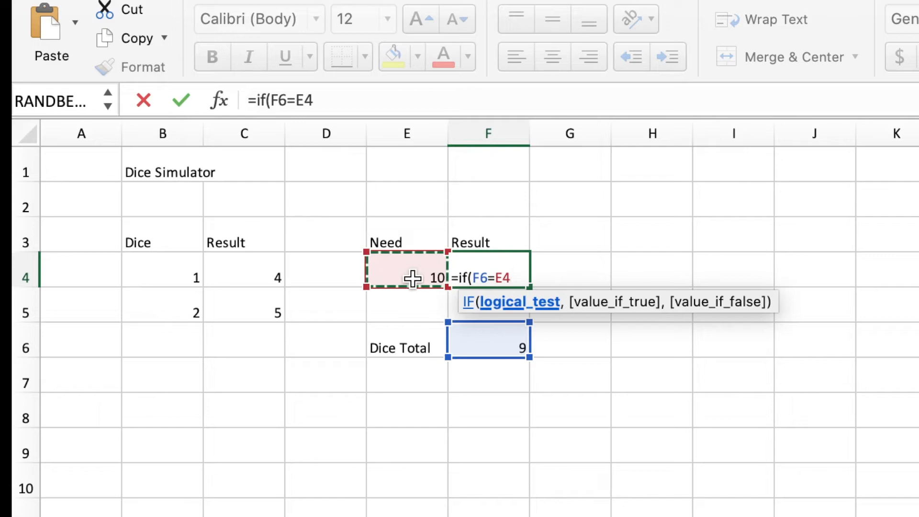
# Finish the IF formula in F4 with "Yay" as the true value and ":-(" as the false value.
pyautogui.write(',')
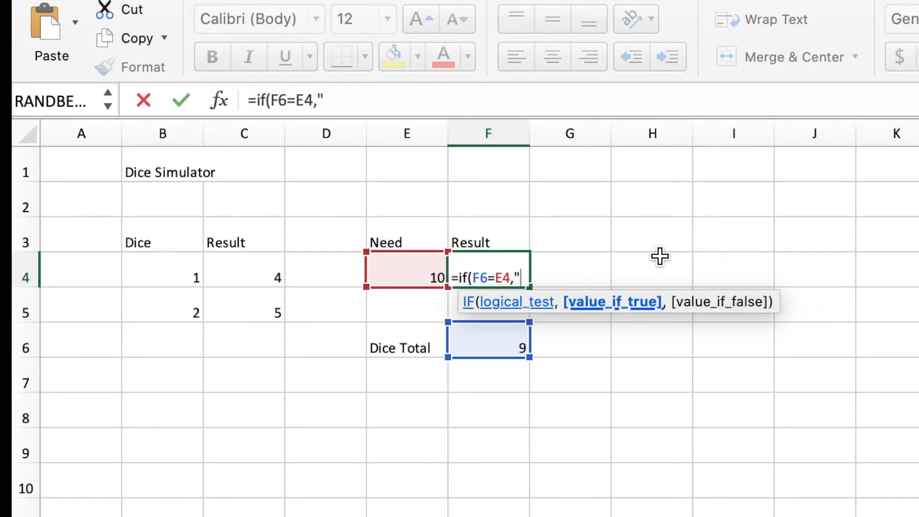
pyautogui.write('Yay')
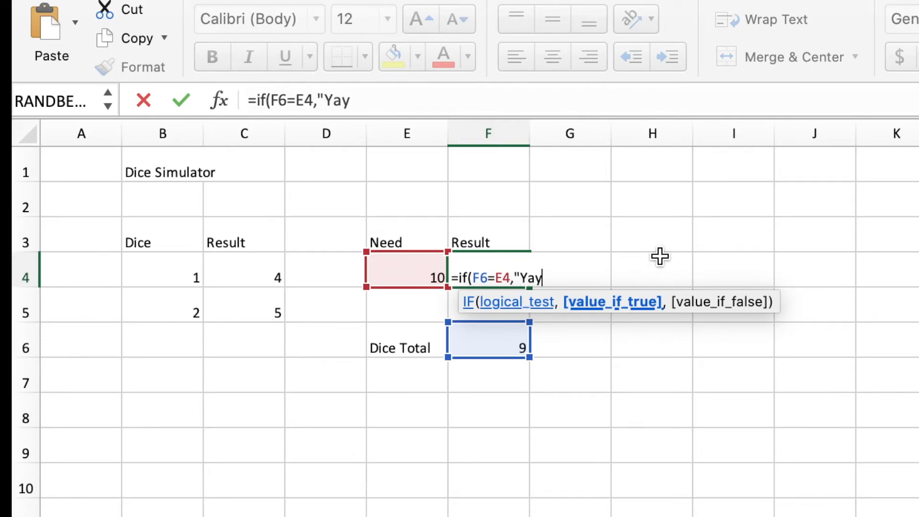
pyautogui.write('",')
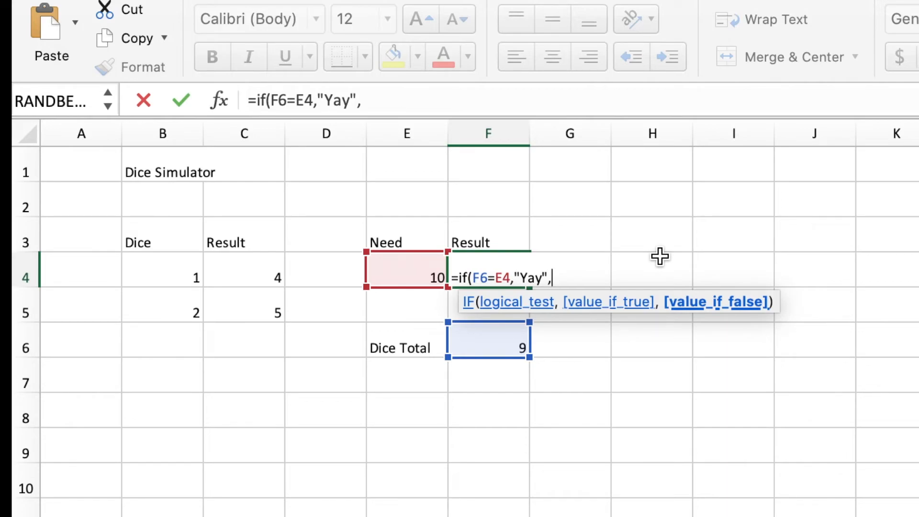
pyautogui.write('",":-(")')
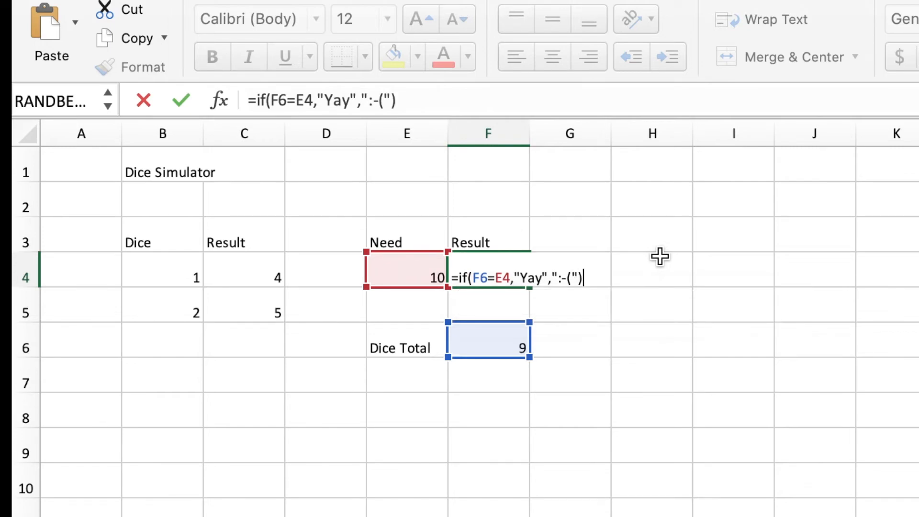
pyautogui.press('Return')
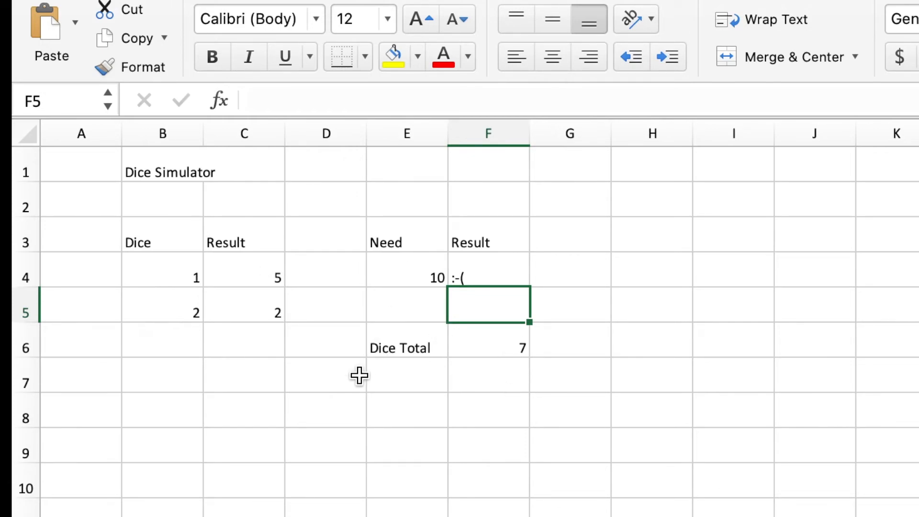
# Test the IF result by re-rolling the dice through empty cell edits in column D until the total matches the needed value.
pyautogui.click(325, 374)
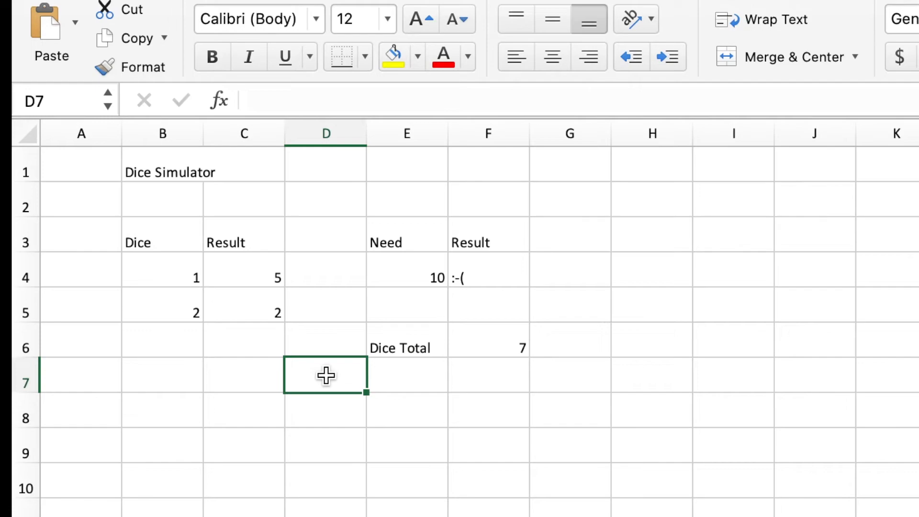
pyautogui.press('Down')
pyautogui.press('Return')
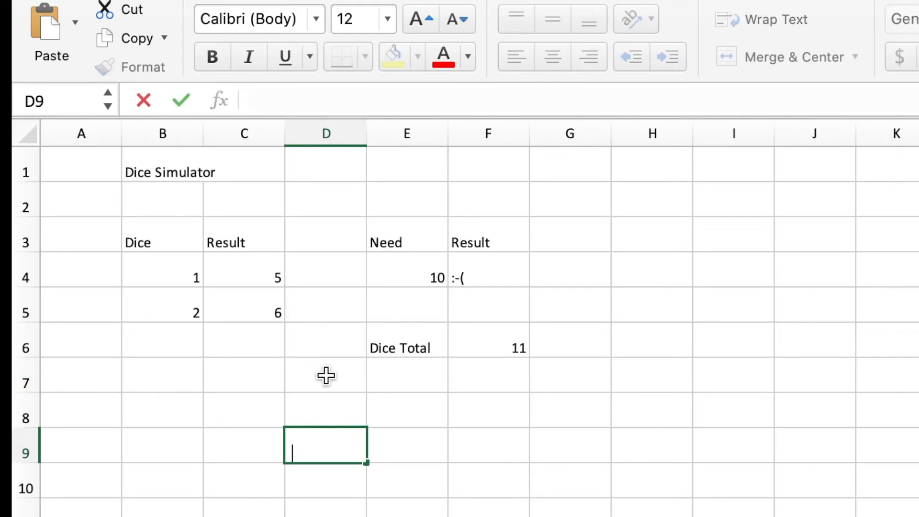
pyautogui.press('Return')
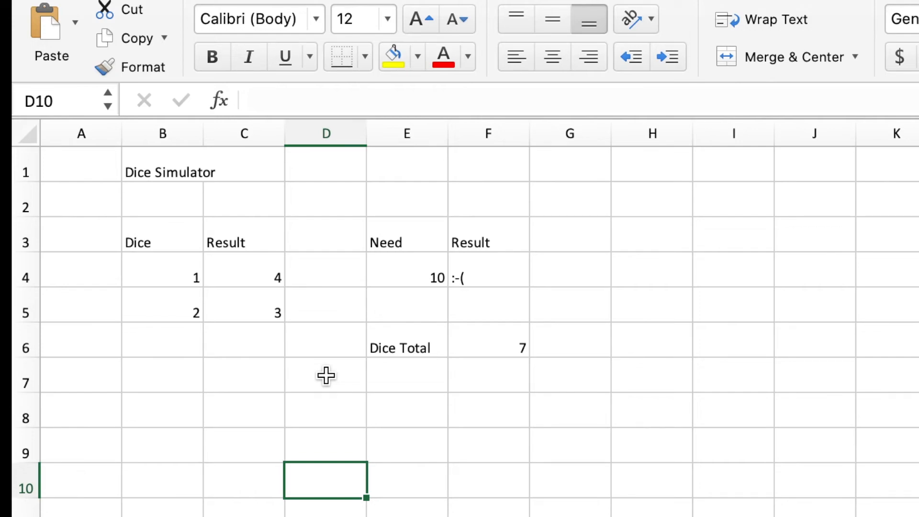
pyautogui.press('Up')
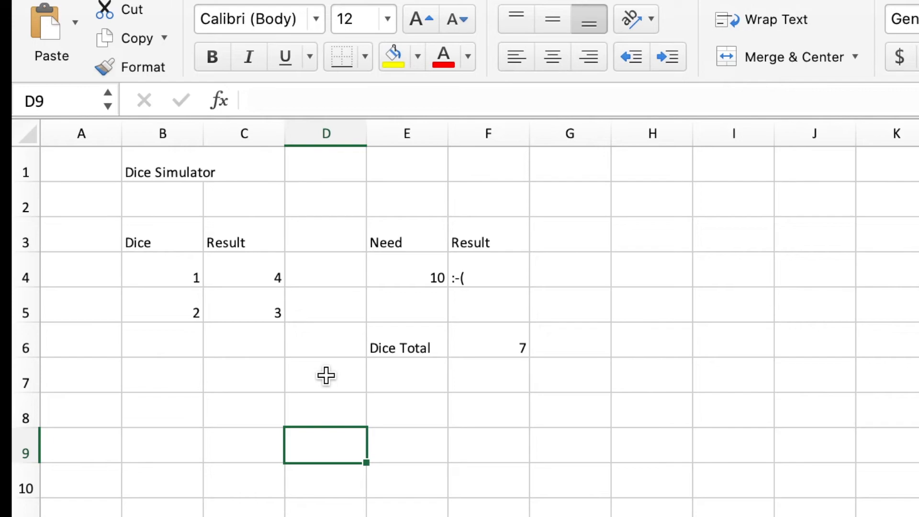
pyautogui.press('Return')
pyautogui.press('Up')
pyautogui.press('Up')
pyautogui.press('Return')
pyautogui.press('Return')
pyautogui.press('Up')
pyautogui.press('Up')
pyautogui.press('Return')
pyautogui.press('Return')
pyautogui.press('Return')
pyautogui.press('Up')
pyautogui.press('Up')
pyautogui.press('Up')
pyautogui.press('Up')
pyautogui.press('Up')
pyautogui.press('Up')
pyautogui.press('Up')
pyautogui.press('Up')
pyautogui.press('Return')
pyautogui.press('Return')
pyautogui.press('Return')
pyautogui.press('Return')
pyautogui.press('Return')
pyautogui.press('Return')
pyautogui.press('Return')
pyautogui.press('Return')
pyautogui.press('Return')
pyautogui.press('Return')
pyautogui.press('Return')
pyautogui.press('Return')
pyautogui.press('Return')
pyautogui.press('Return')
pyautogui.press('Return')
pyautogui.click(328, 371)
pyautogui.press('Return')
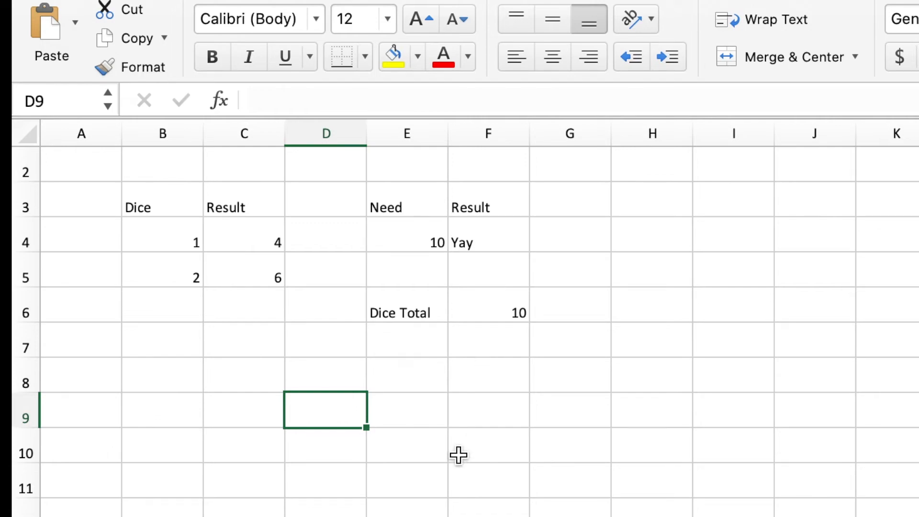
# Review the formulas behind the first die result in C4, the dice total in F6 and the comparison in F4.
pyautogui.click(249, 243)
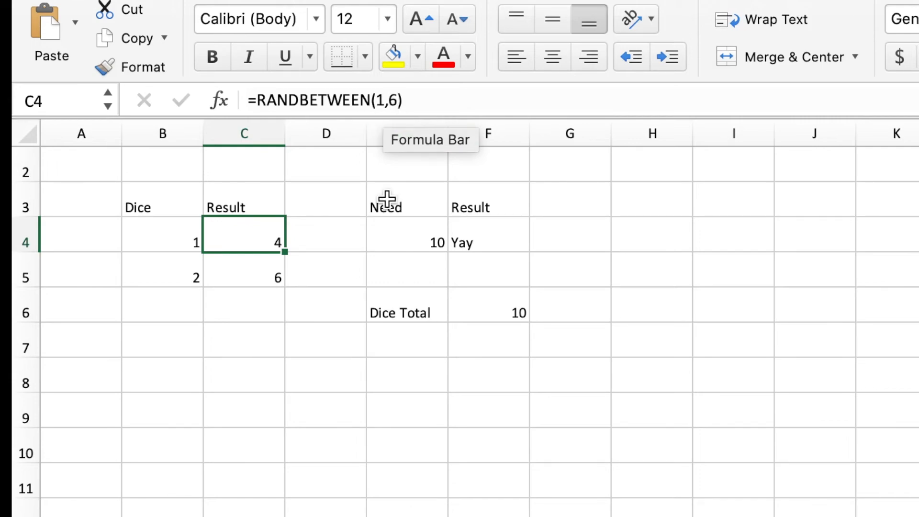
pyautogui.click(484, 310)
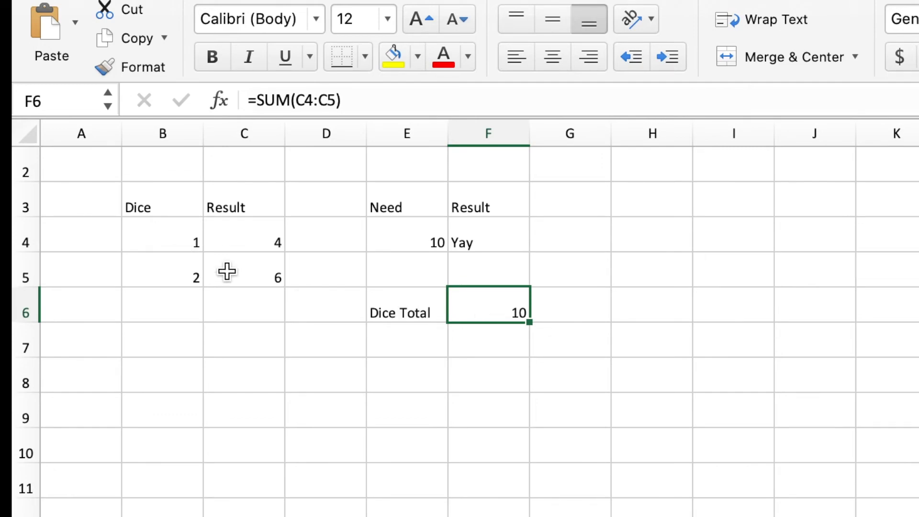
pyautogui.moveTo(165, 232); pyautogui.dragTo(182, 256)
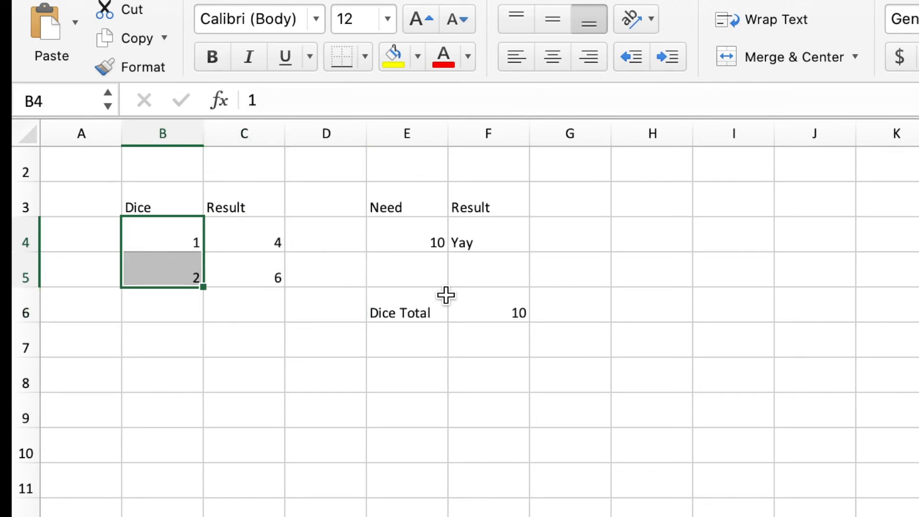
pyautogui.click(496, 245)
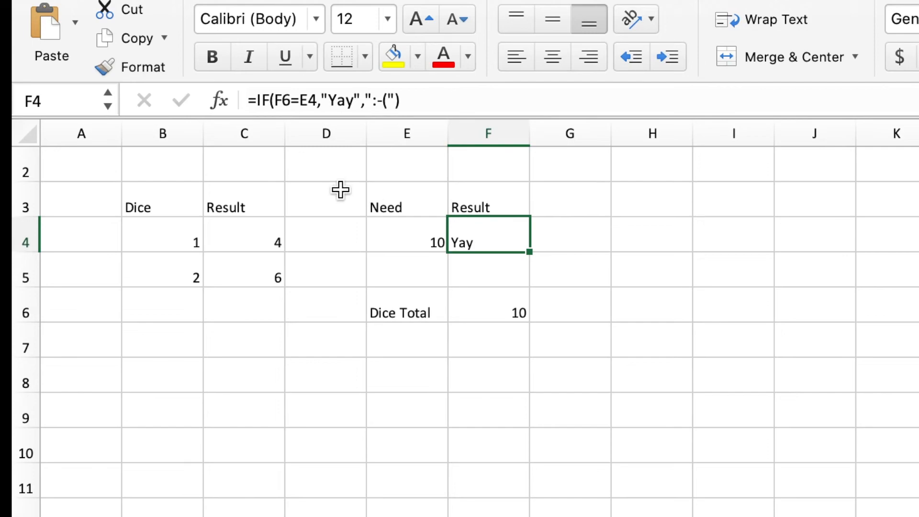
pyautogui.click(260, 404)
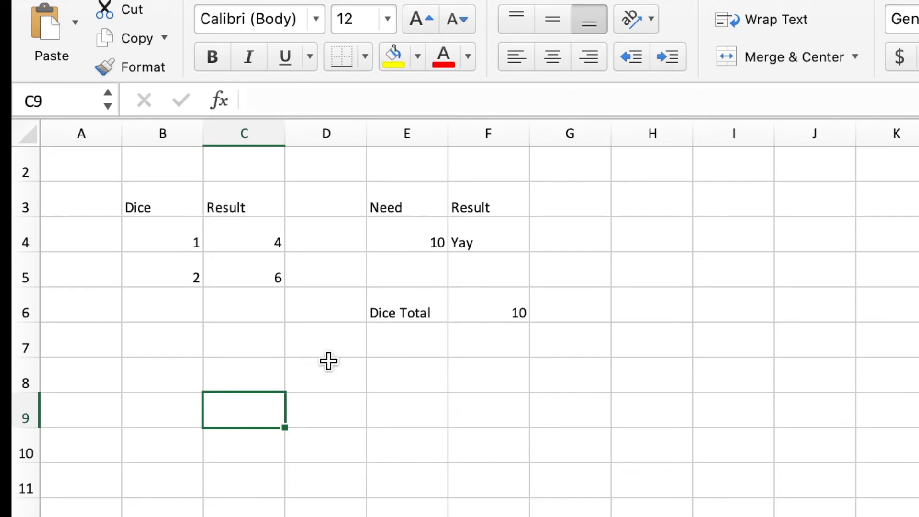
# Centre the Dice and Result headers in B3:C3 horizontally and vertically, and fill them with medium grey.
pyautogui.moveTo(161, 206); pyautogui.dragTo(236, 206)
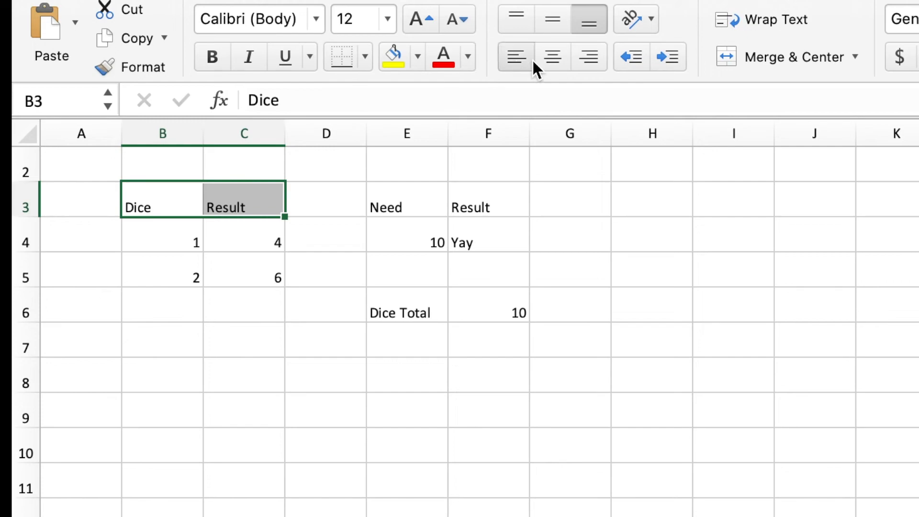
pyautogui.click(555, 19)
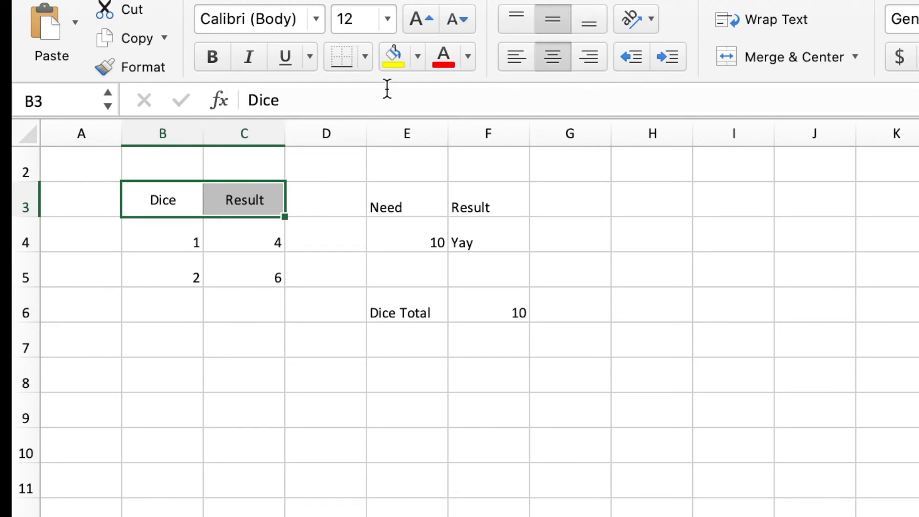
pyautogui.click(417, 58)
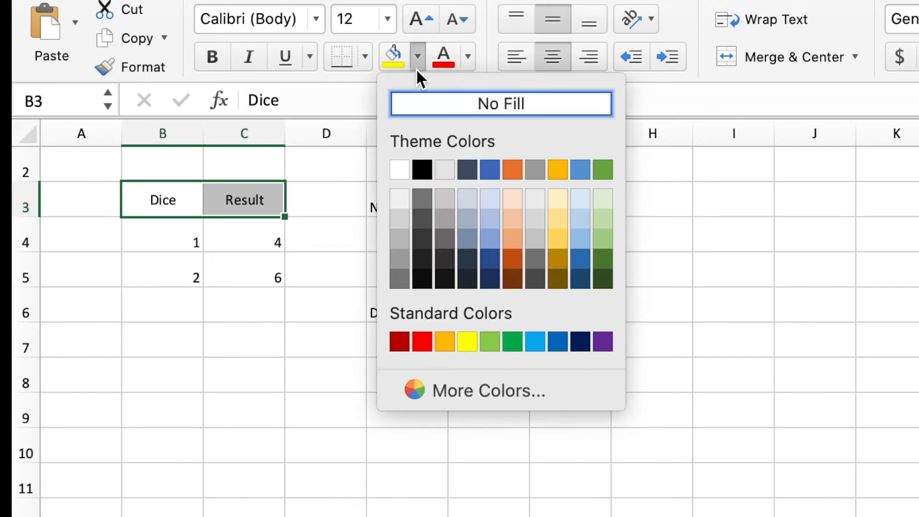
pyautogui.click(400, 238)
# Centre the die numbers and results in B4:C5 horizontally.
pyautogui.moveTo(248, 260); pyautogui.dragTo(162, 242)
pyautogui.click(541, 70)
pyautogui.click(314, 474)
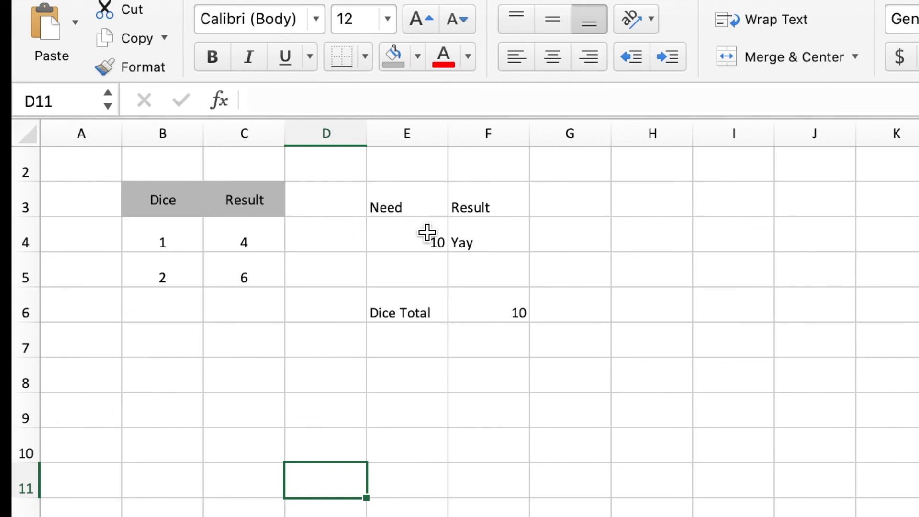
pyautogui.moveTo(384, 230); pyautogui.dragTo(496, 237)
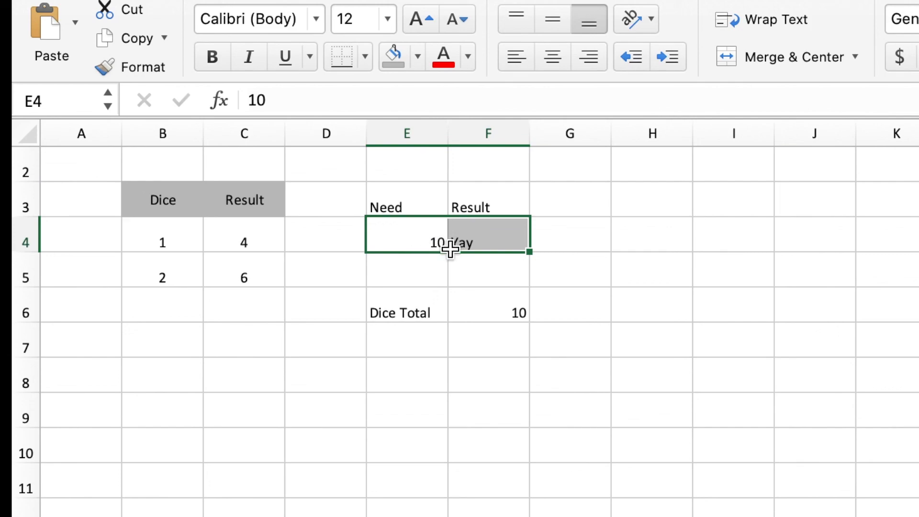
pyautogui.click(484, 243)
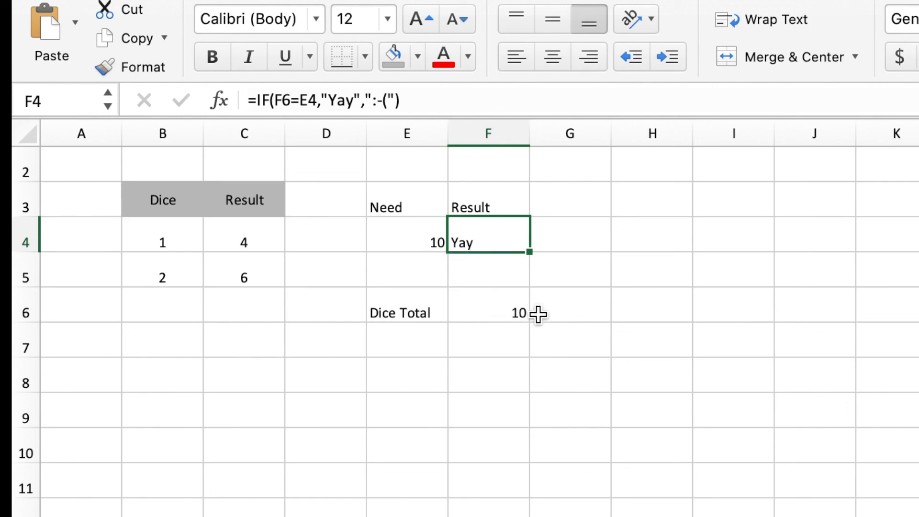
pyautogui.click(572, 233)
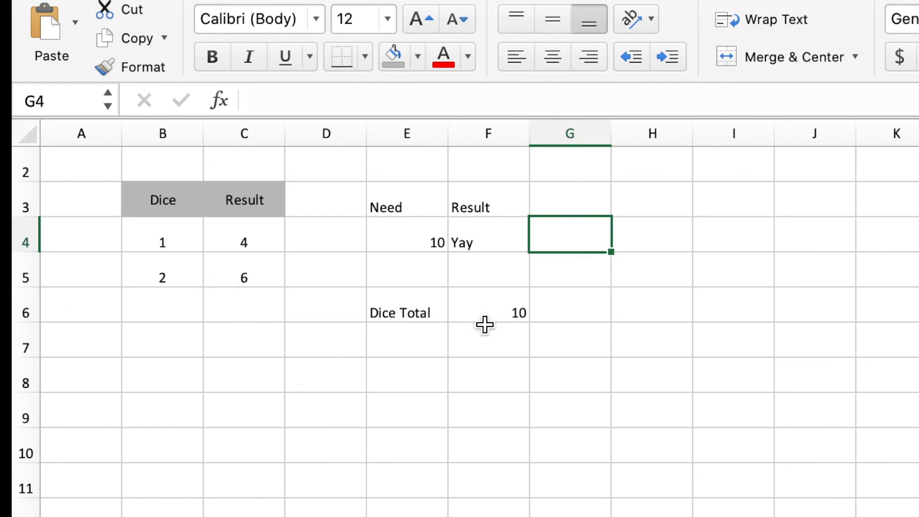
pyautogui.click(668, 236)
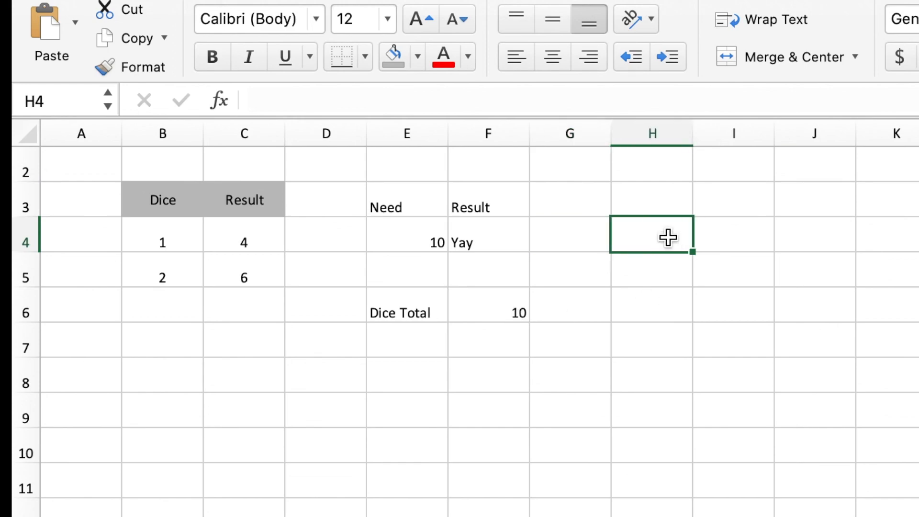